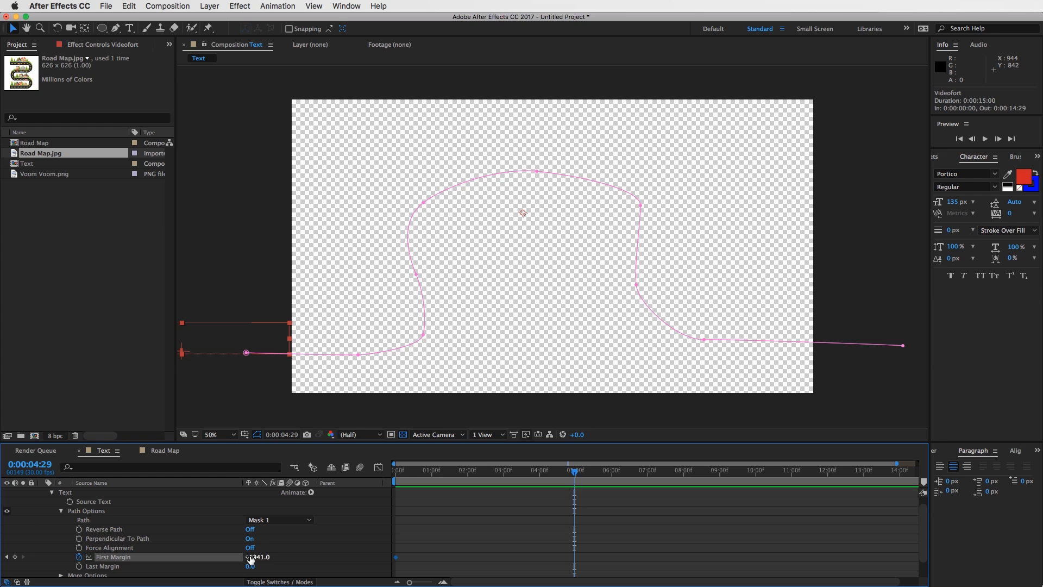
left_click_drag(250, 560, 641, 550)
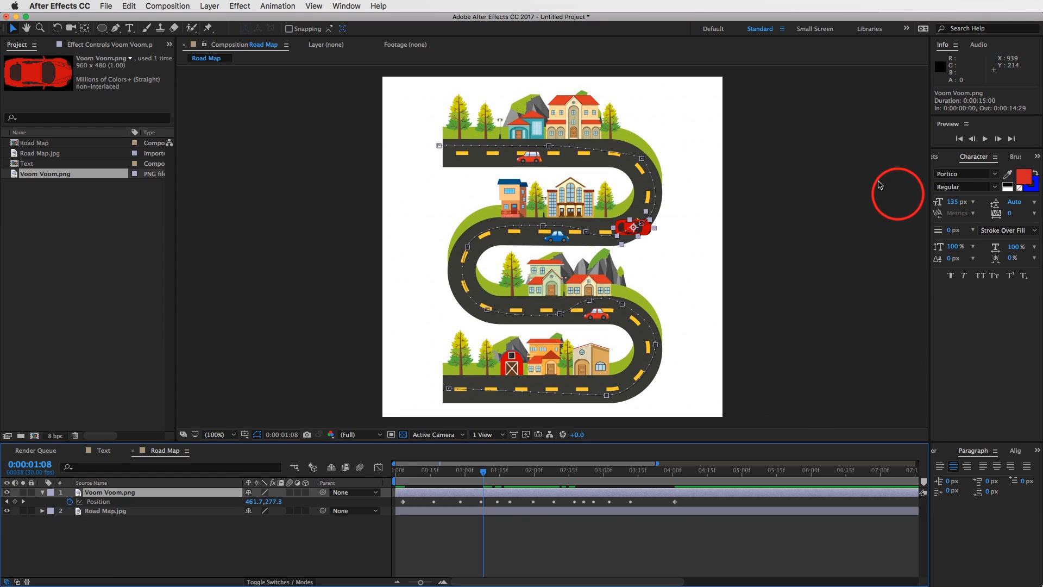
left_click(567, 520)
left_click(485, 472)
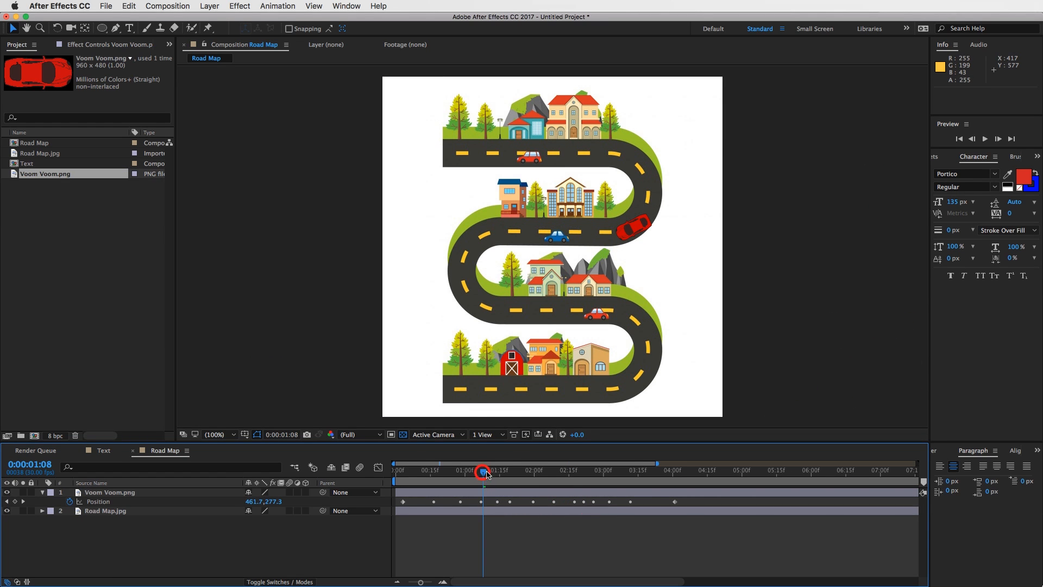
mouse_move(486, 472)
left_mouse_down()
mouse_move(666, 483)
mouse_move(435, 486)
mouse_move(488, 486)
left_mouse_up()
left_click(487, 492)
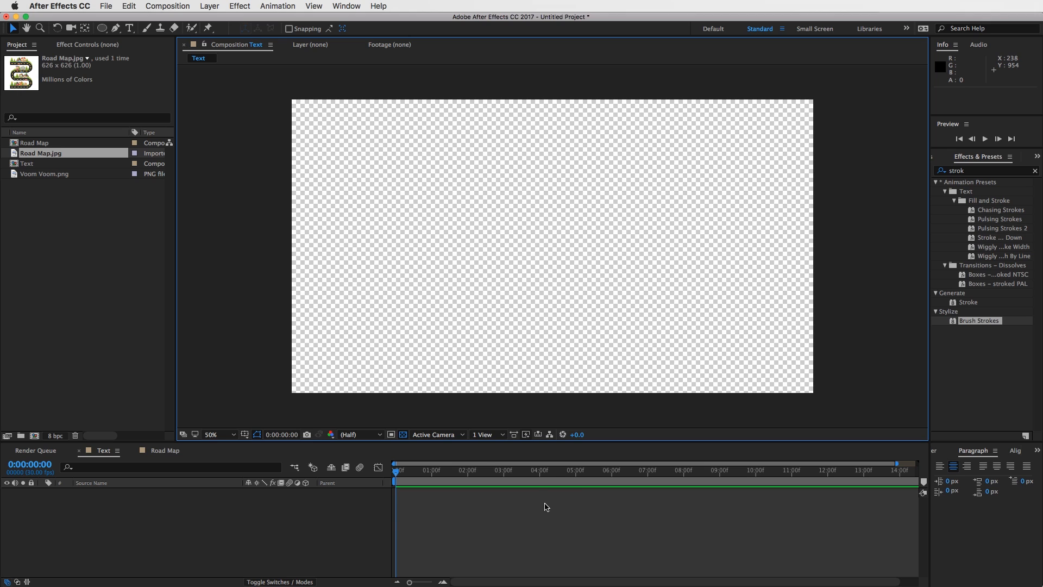
Add a text layer reading "Videofort" to the empty Text composition and move it horizontally to position 850, 416
left_click(548, 507)
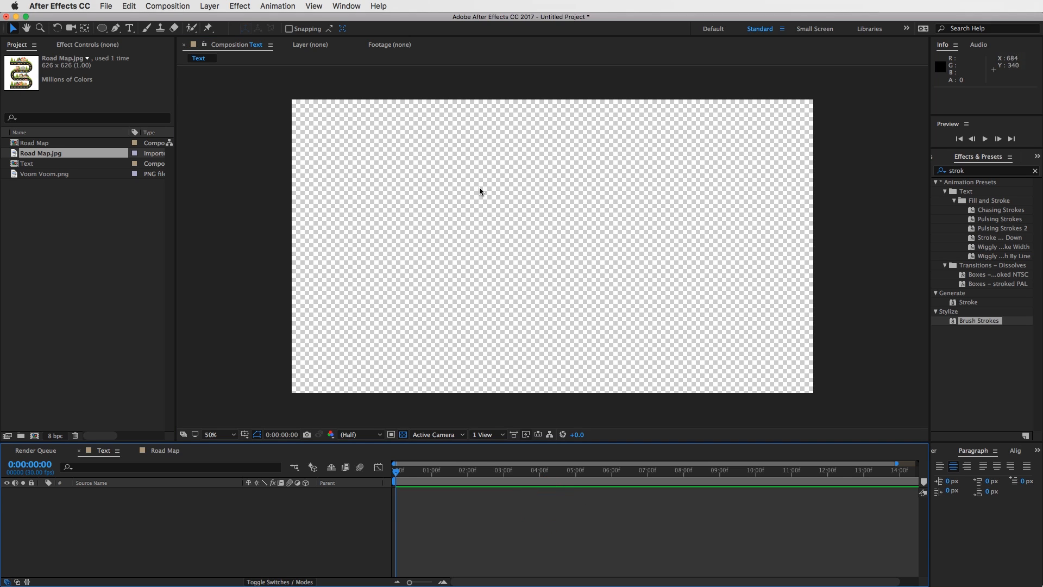
left_click(130, 28)
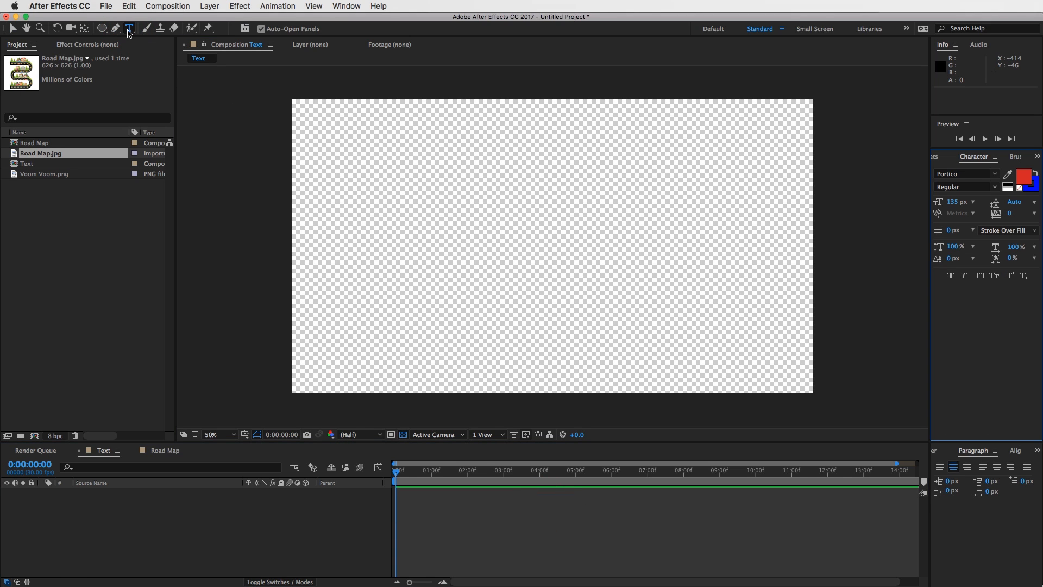
left_click(435, 216)
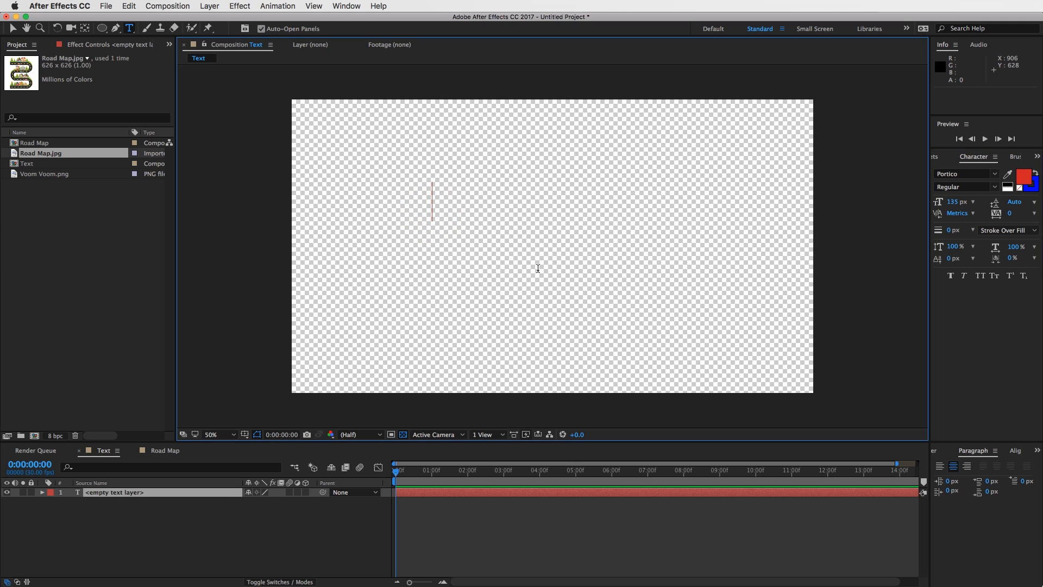
type("Video")
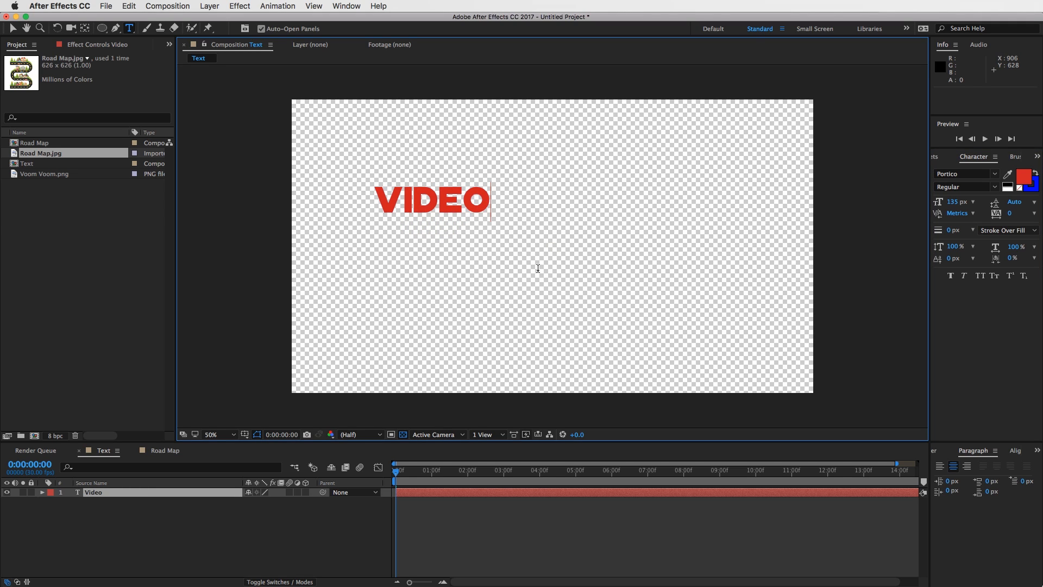
type("fort")
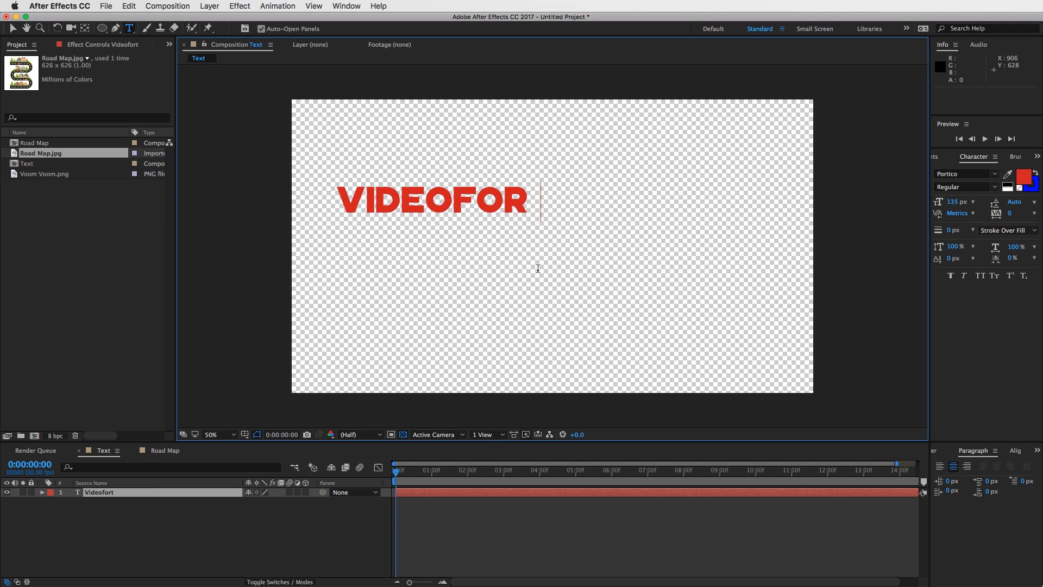
left_click(13, 28)
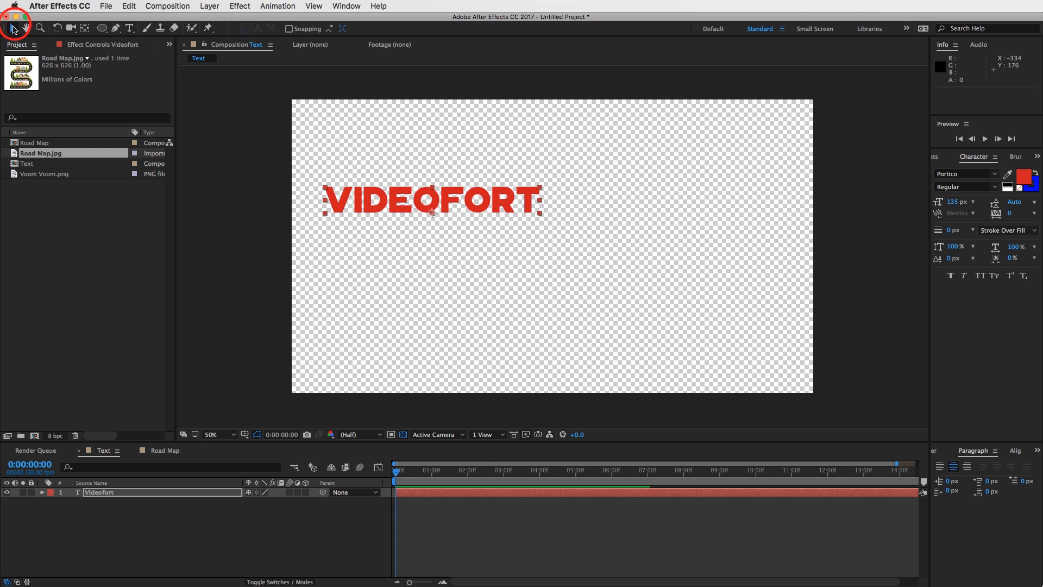
left_click_drag(497, 206, 596, 194)
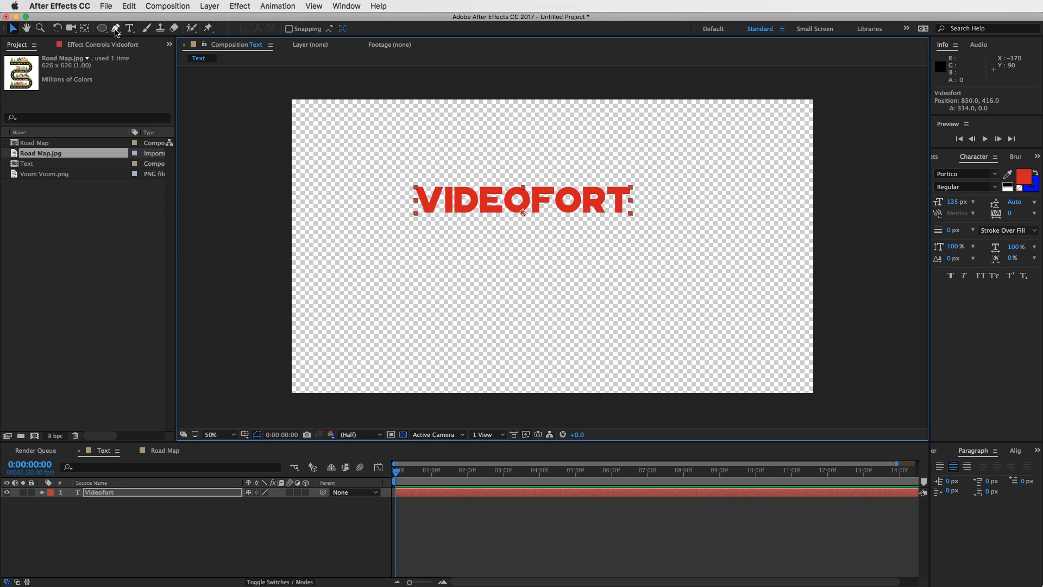
Draw an open, curved ten-point mask path on the text layer with the Pen tool, arching across the frame from outside its left edge to outside its right
left_click(116, 29)
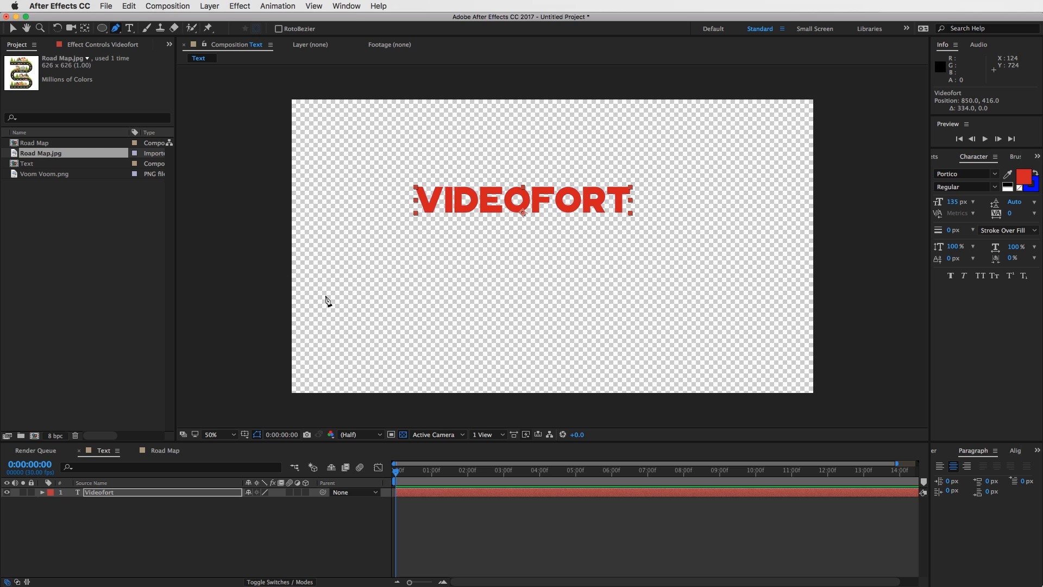
left_click(246, 352)
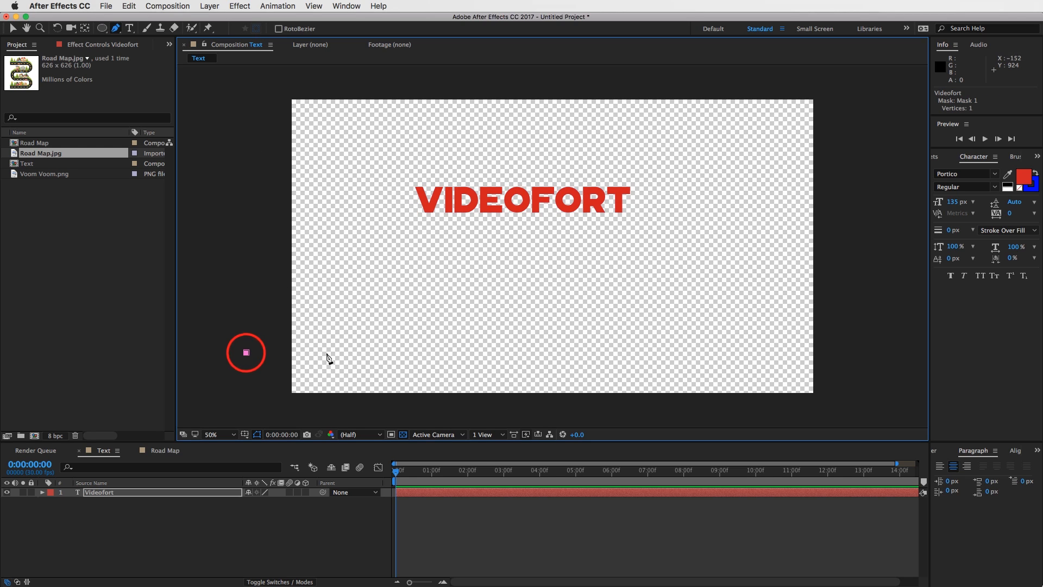
left_click(363, 354)
left_click(423, 334)
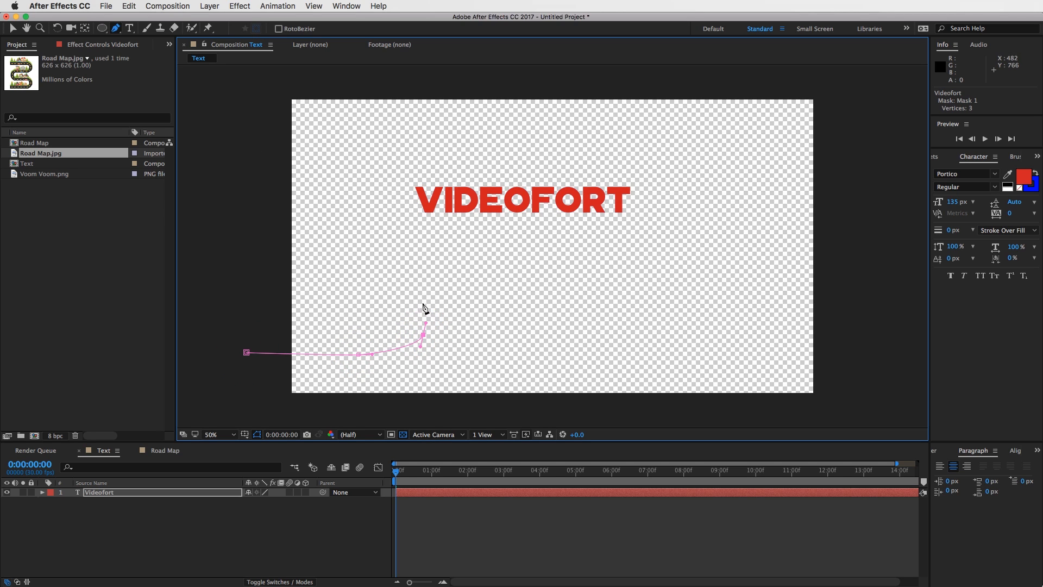
left_click(416, 274)
left_click_drag(424, 202, 445, 186)
left_click_drag(546, 175, 568, 172)
left_click(641, 205)
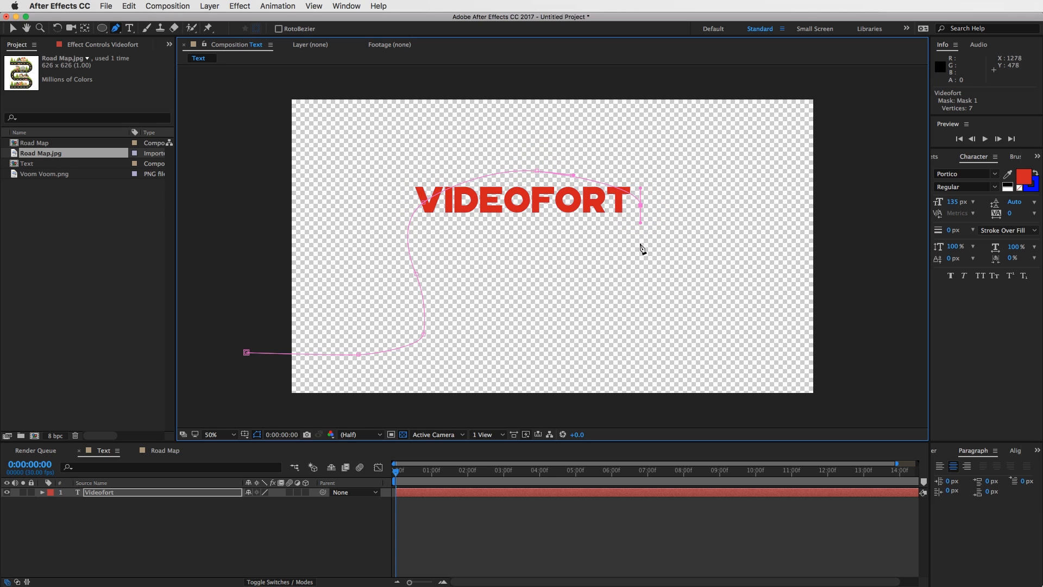
left_click_drag(636, 283, 637, 298)
left_click_drag(704, 340, 729, 339)
left_click(903, 346)
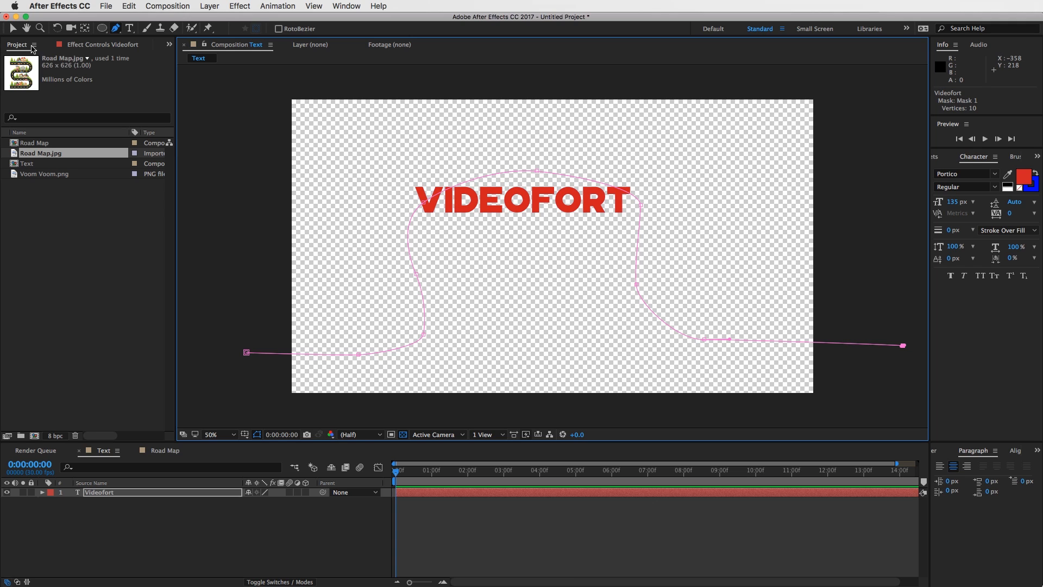
left_click(14, 30)
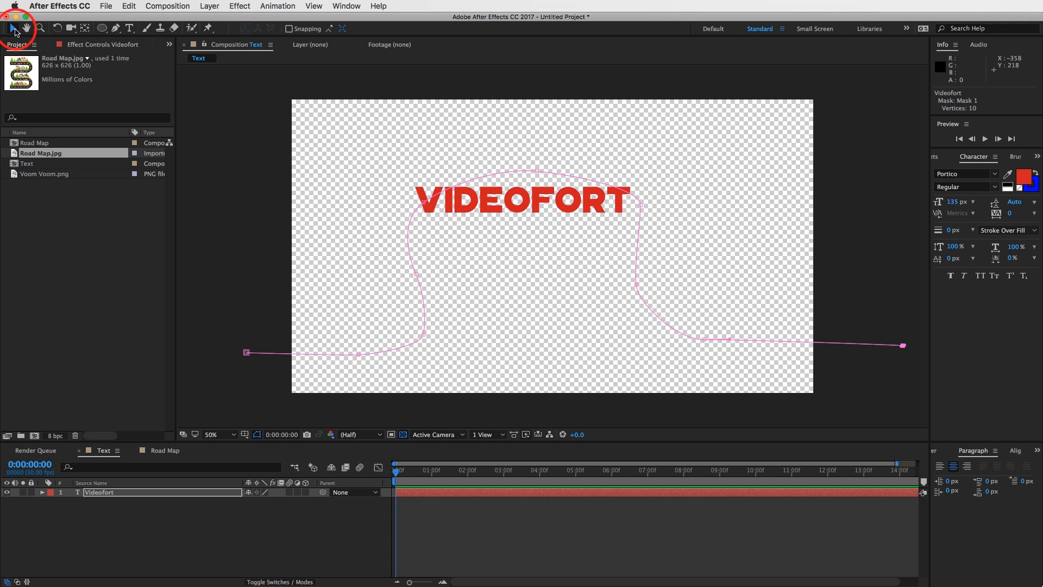
Attach the Videofort text to the drawn curve by setting its Path option to Mask 1
left_click(116, 493)
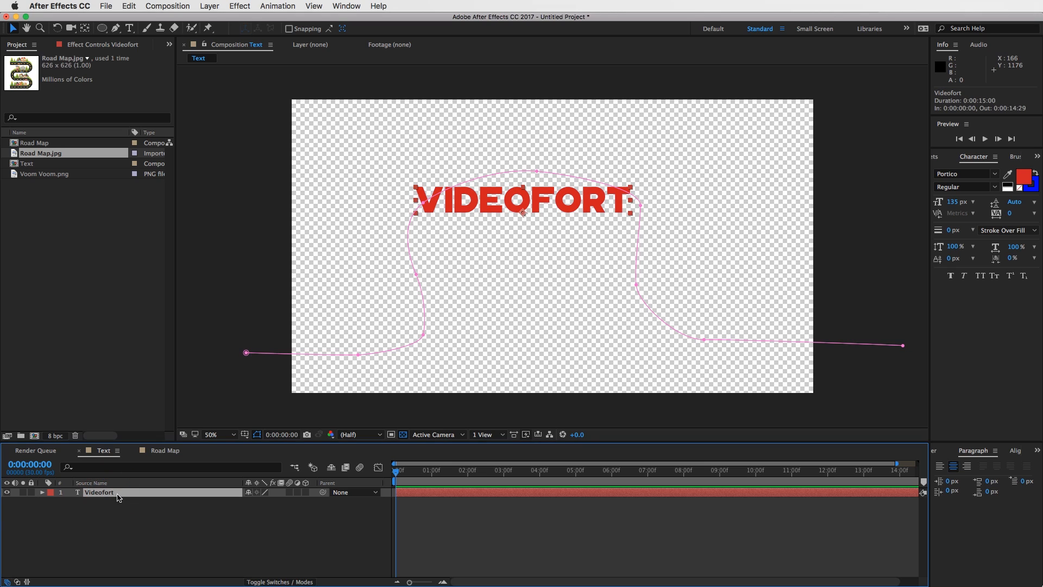
left_click(42, 493)
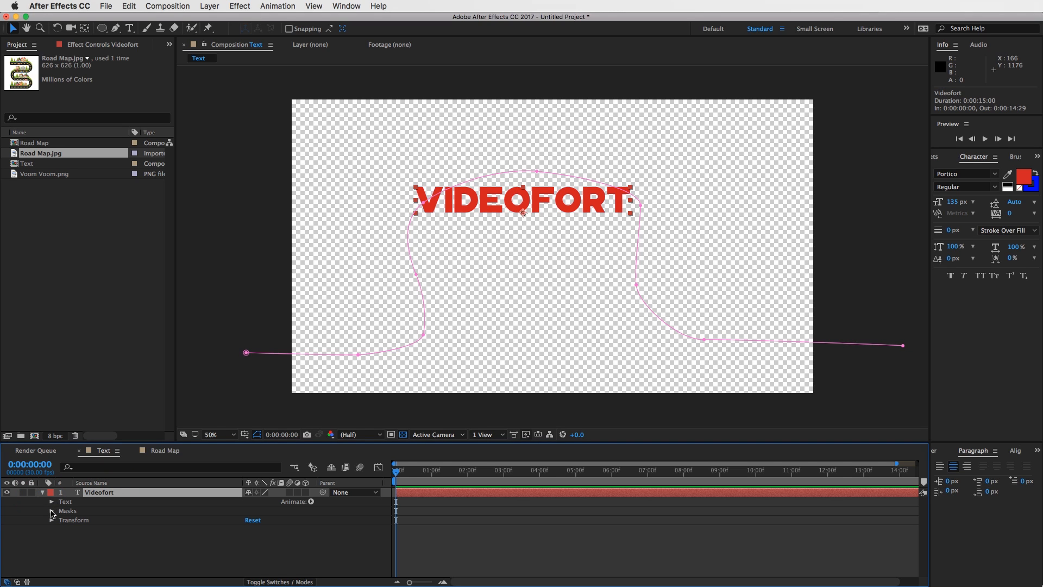
left_click(51, 503)
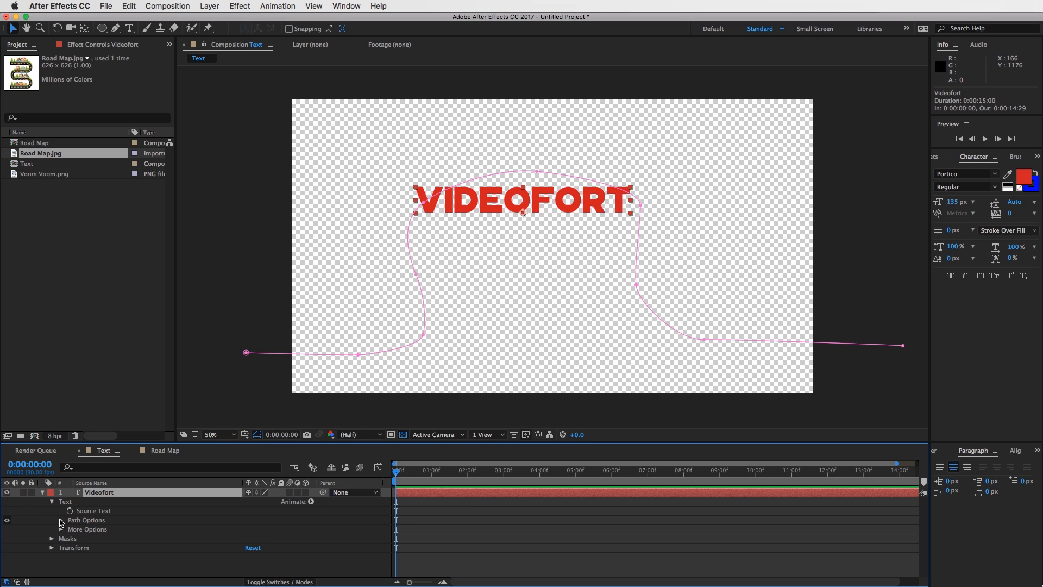
left_click(60, 520)
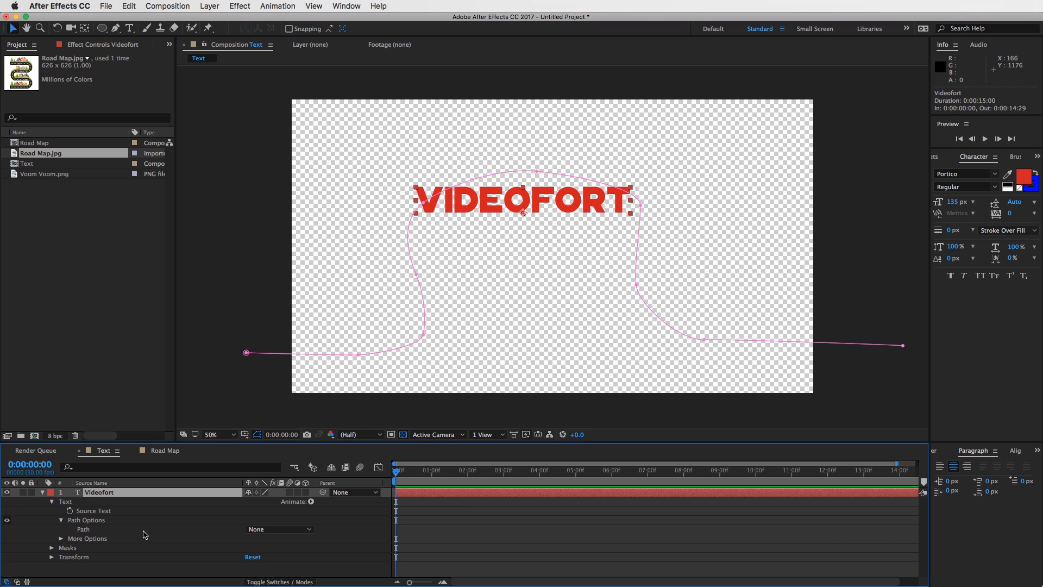
left_click(275, 534)
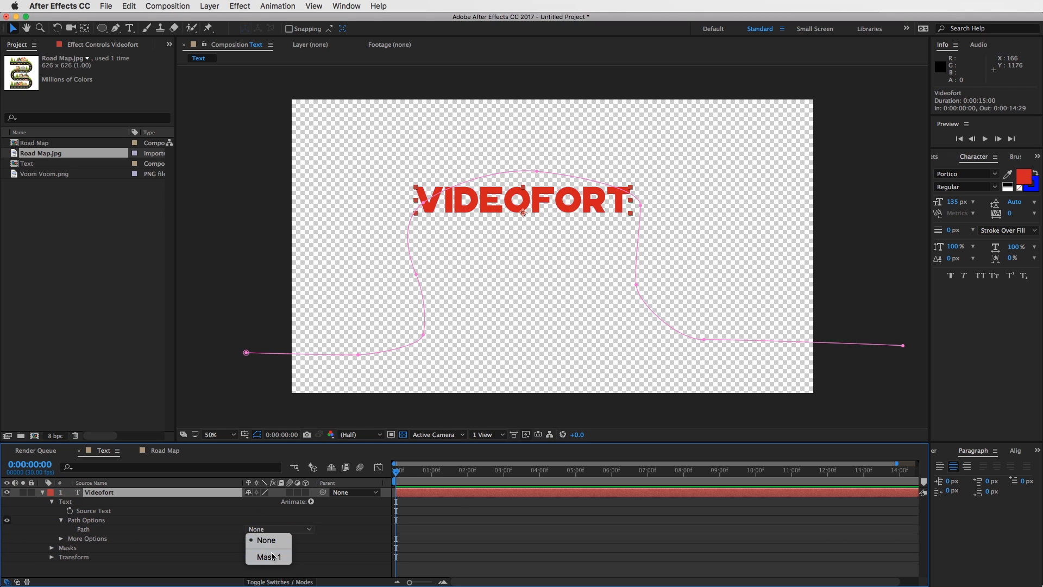
left_click(274, 556)
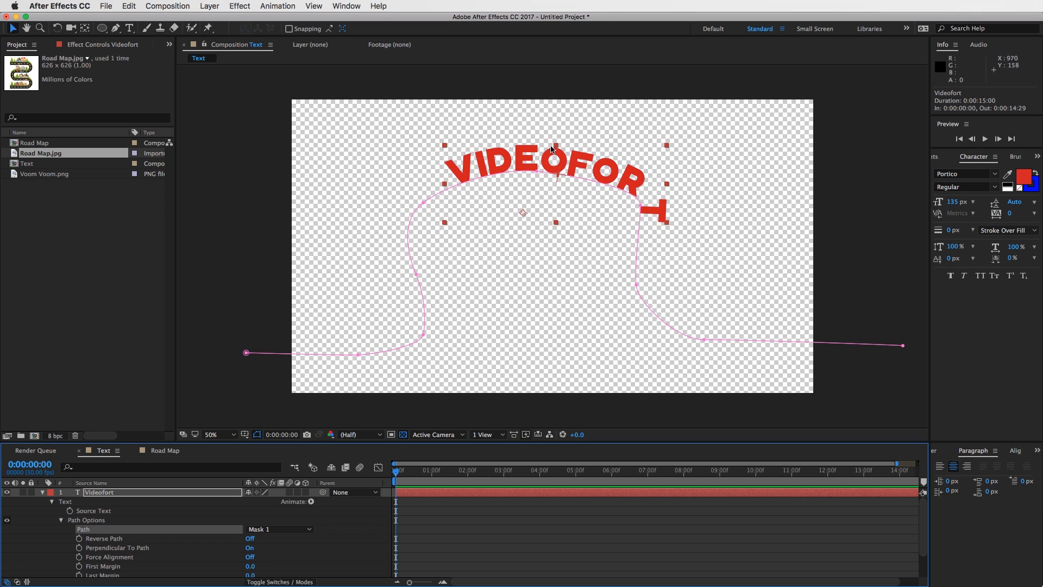
Set the text path's First Margin to -1941 at 0:00:00:00 and enable keyframing for it
left_click_drag(402, 476, 429, 472)
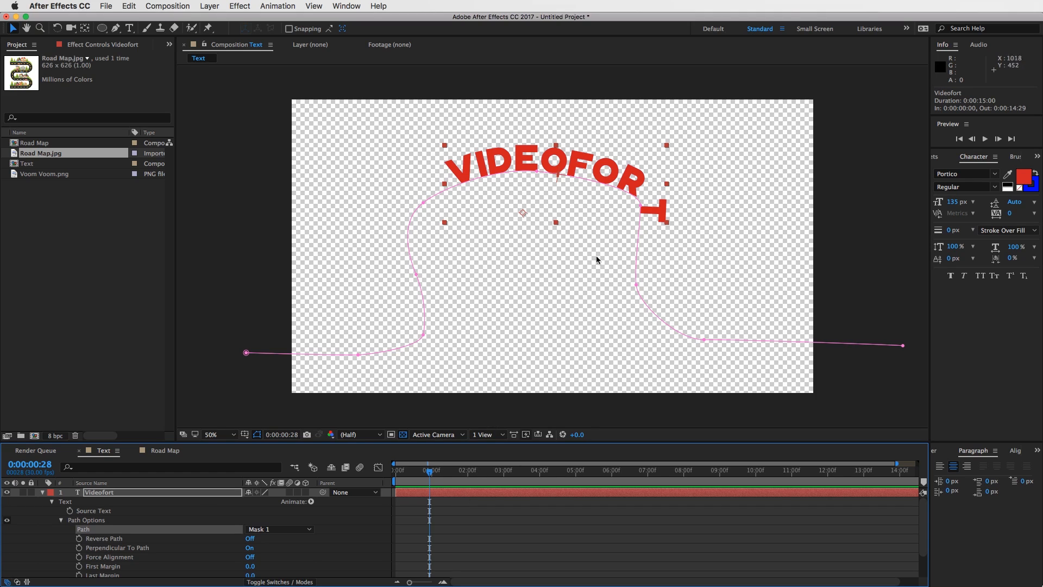
left_click_drag(429, 471, 379, 476)
scroll(290, 555, "down", 1)
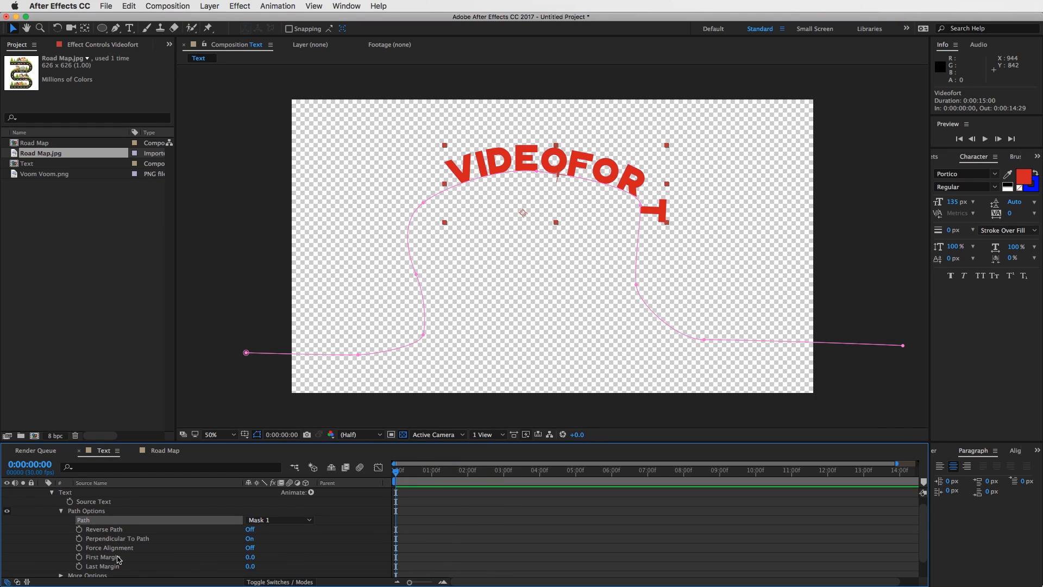
mouse_move(249, 556)
left_mouse_down()
mouse_move(897, 540)
mouse_move(261, 563)
left_mouse_up()
left_click(255, 557)
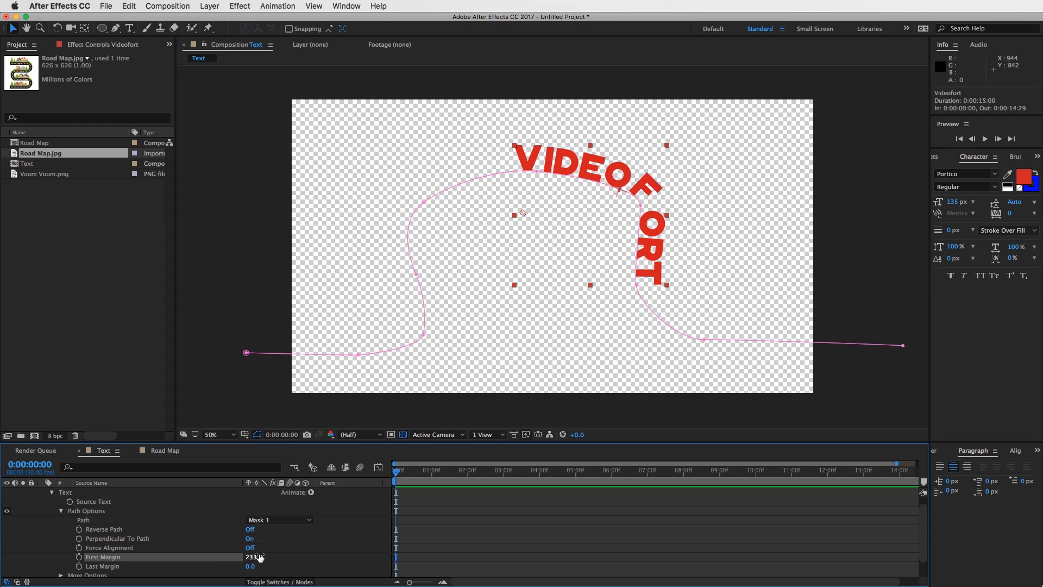
left_click_drag(253, 558, 140, 548)
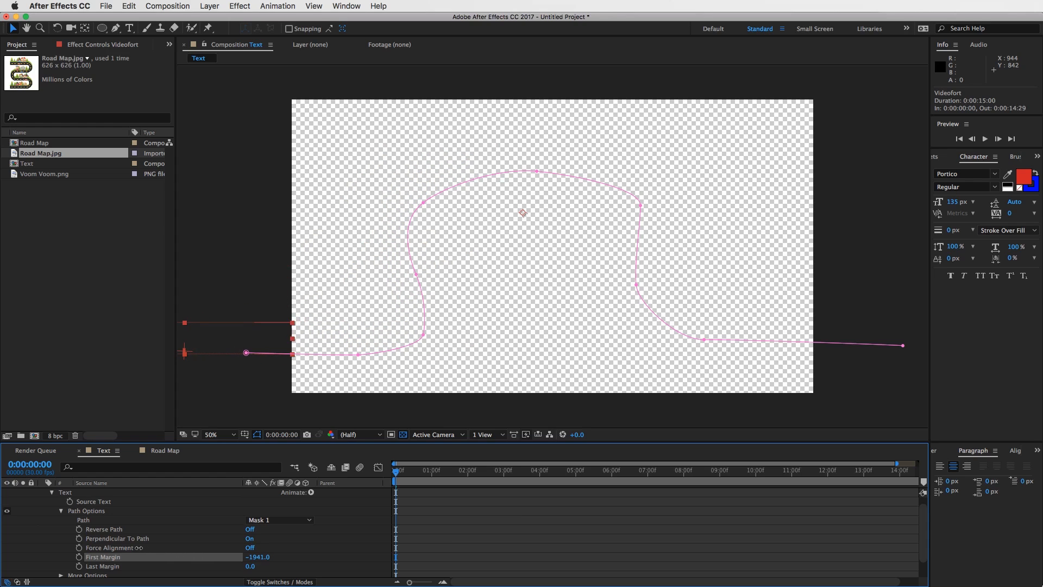
left_click(80, 557)
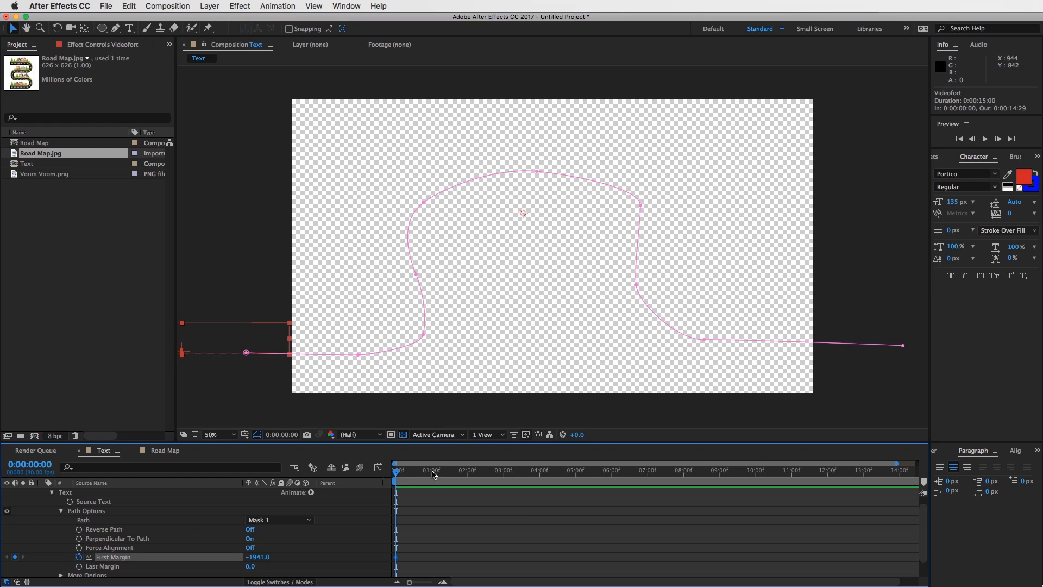
Set First Margin to 1812 at 0:00:04:29, extend the path's end point farther beyond the frame's right edge, and scrub through the animation
left_click_drag(433, 474, 572, 481)
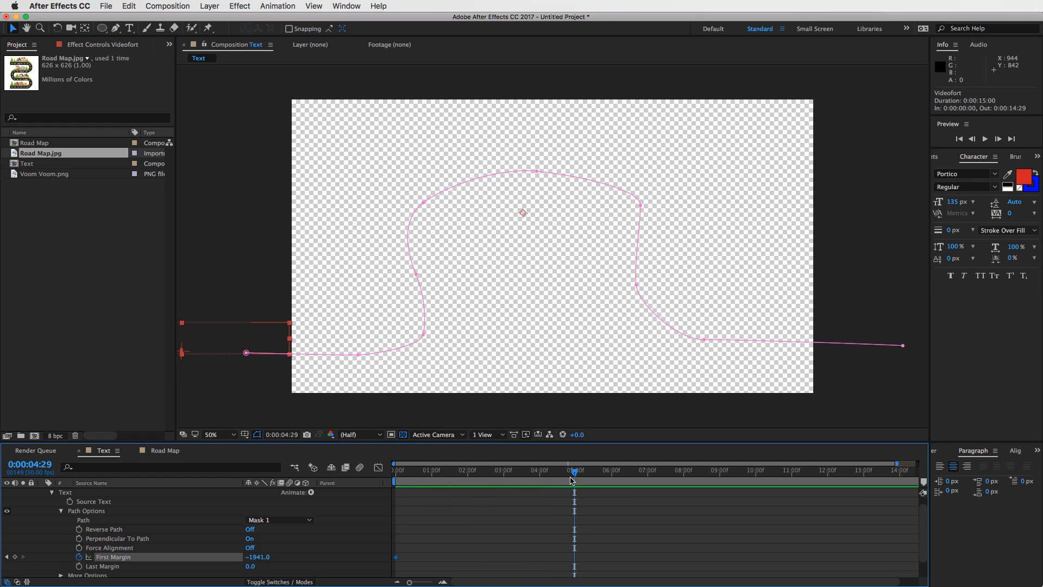
left_click_drag(250, 559, 548, 552)
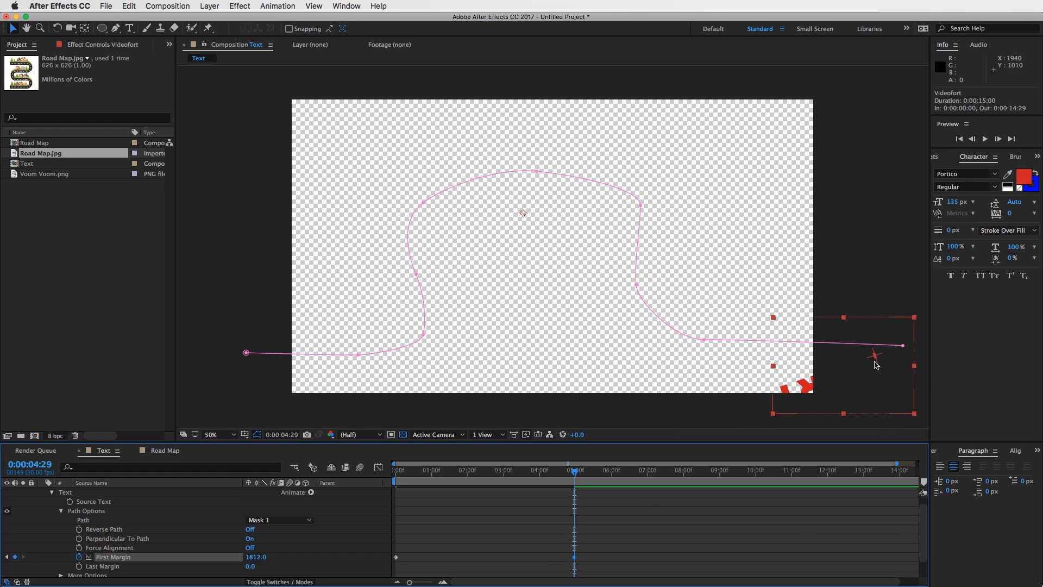
left_click_drag(903, 346, 962, 349)
left_click_drag(574, 472, 473, 474)
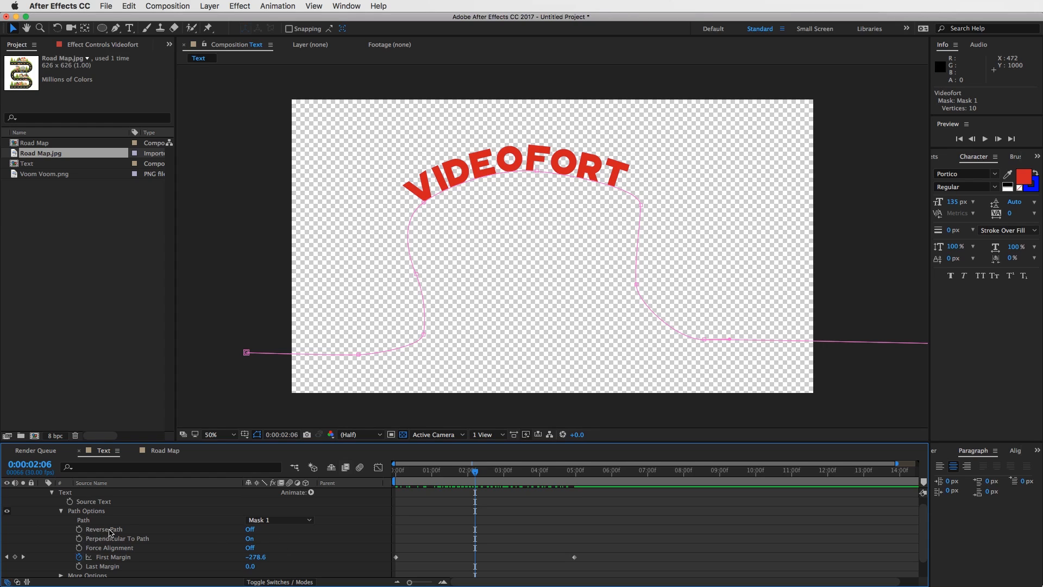
Try Reverse Path on the text, preview it up to 0:00:02:14, and switch it back off
left_click(250, 529)
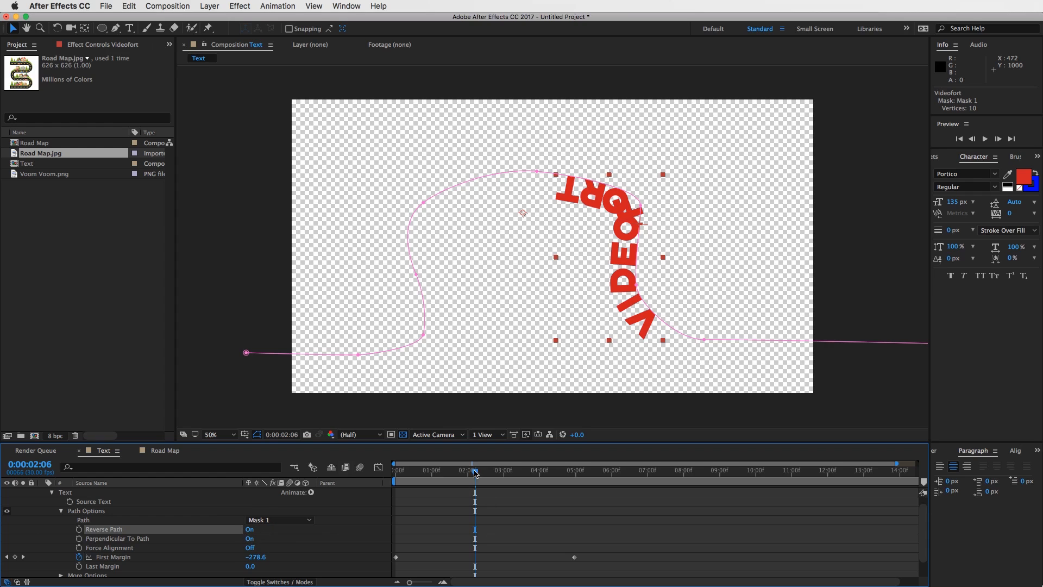
mouse_move(475, 473)
left_mouse_down()
mouse_move(516, 473)
mouse_move(485, 474)
left_mouse_up()
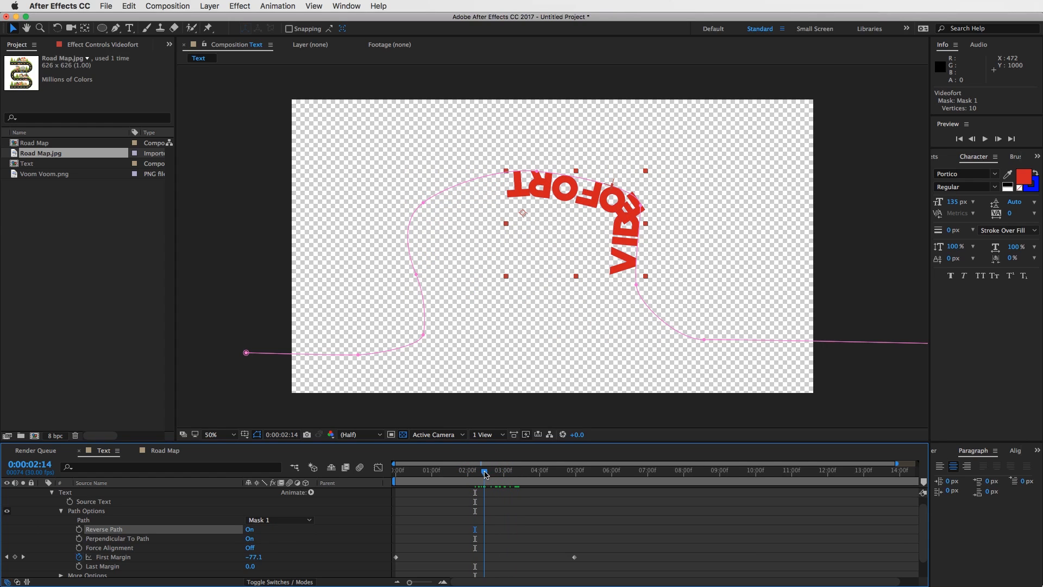
left_click(250, 529)
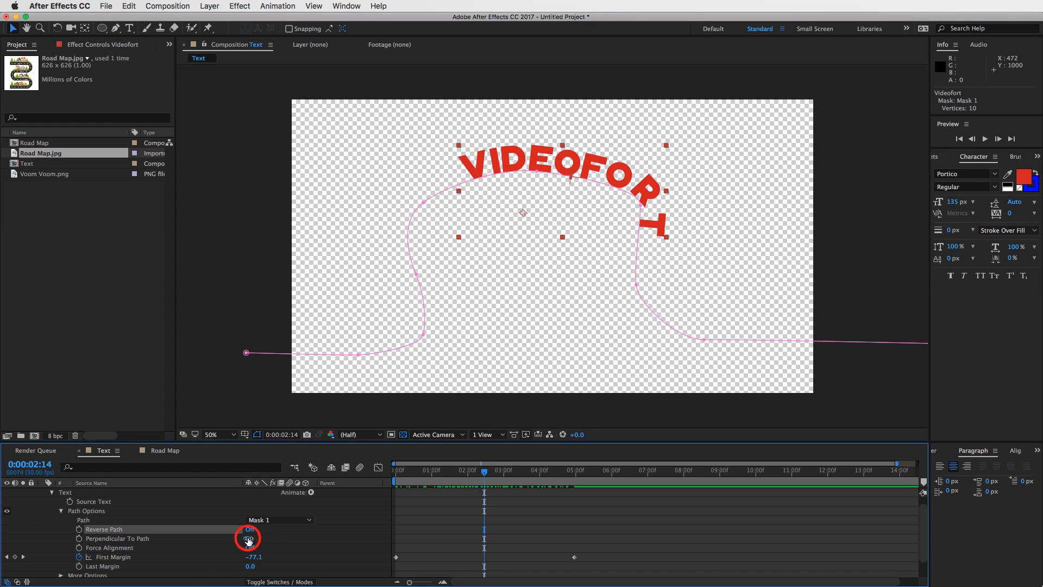
Try the text with Perpendicular To Path off, preview it back to 0:00:02:01, and switch the option on again
left_click(248, 538)
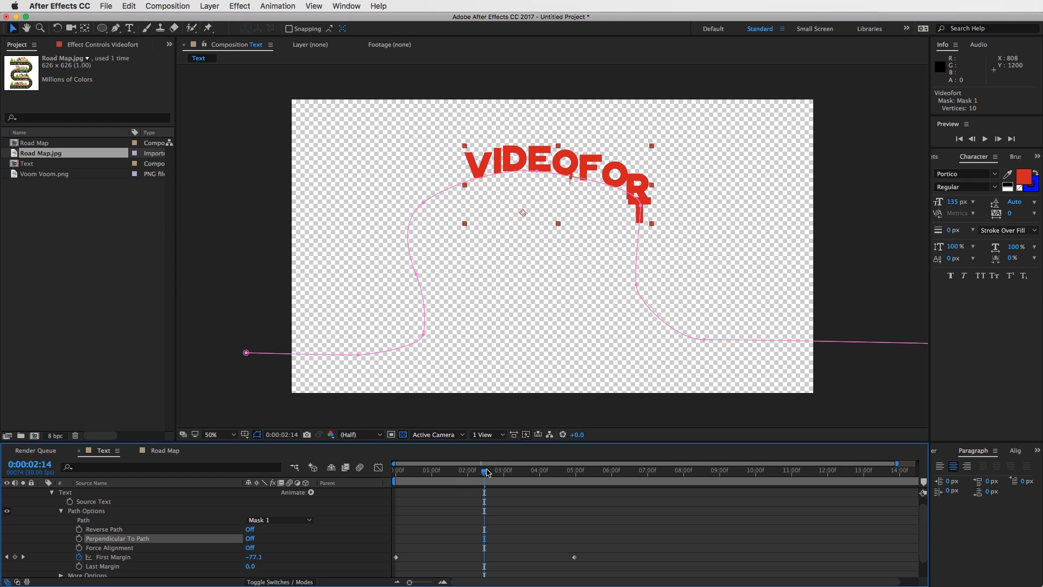
left_click_drag(488, 472, 466, 489)
left_click(248, 538)
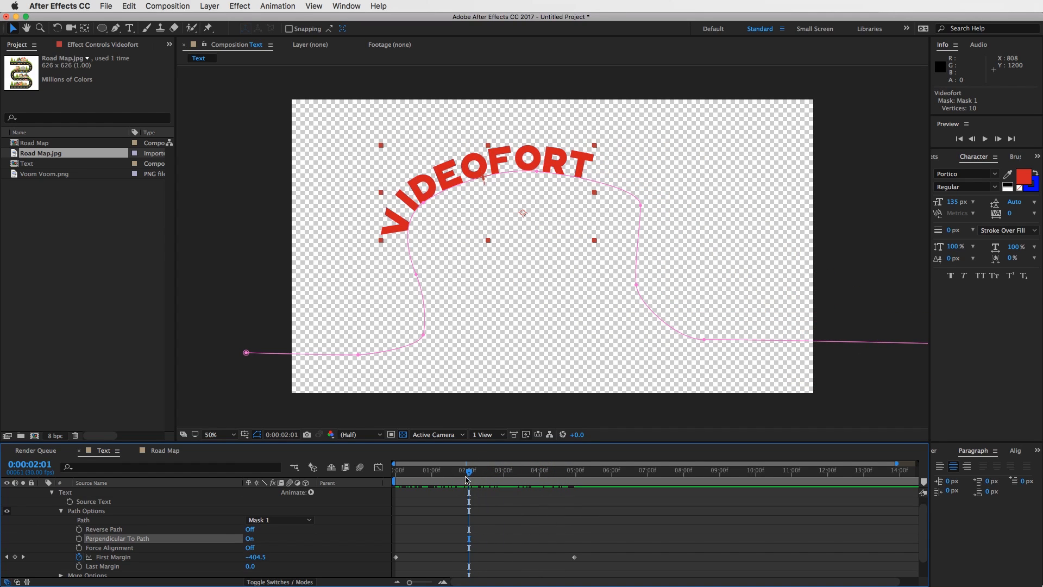
Collapse the Videofort layer's properties, hide the layer, and deselect it
scroll(462, 521, "up", 1)
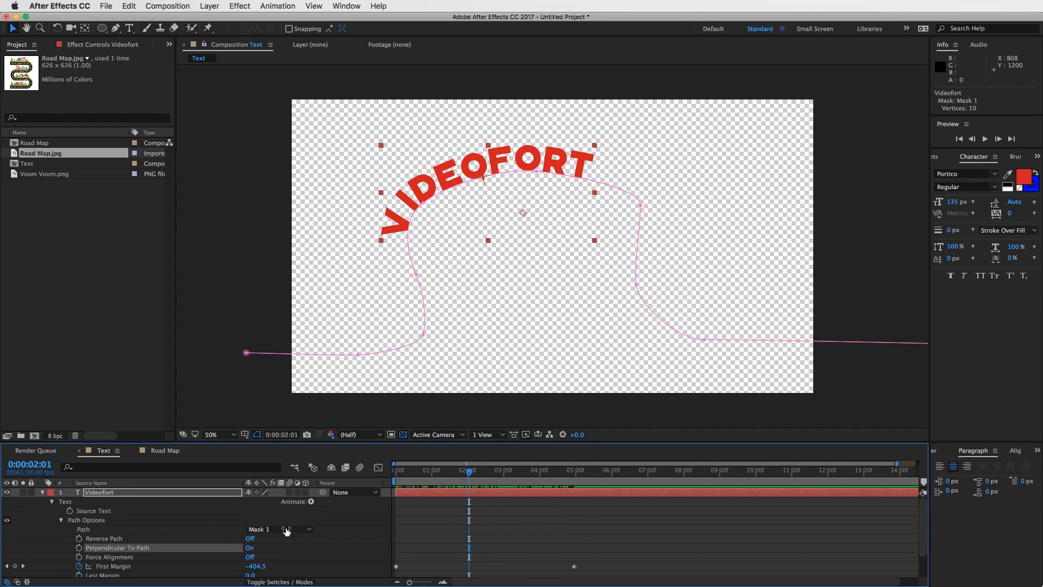
left_click(61, 521)
left_click(42, 492)
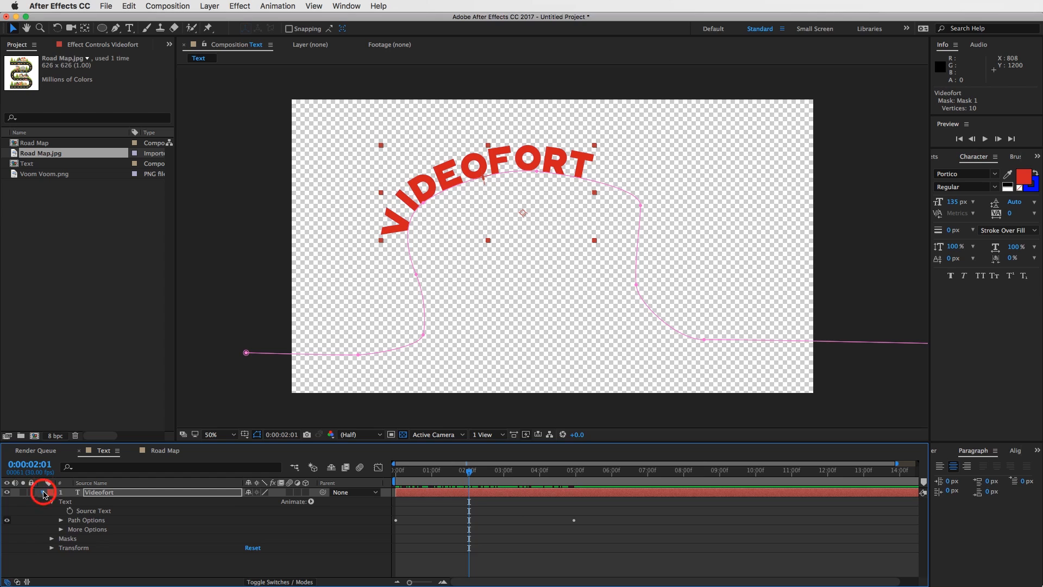
left_click(7, 492)
left_click(458, 514)
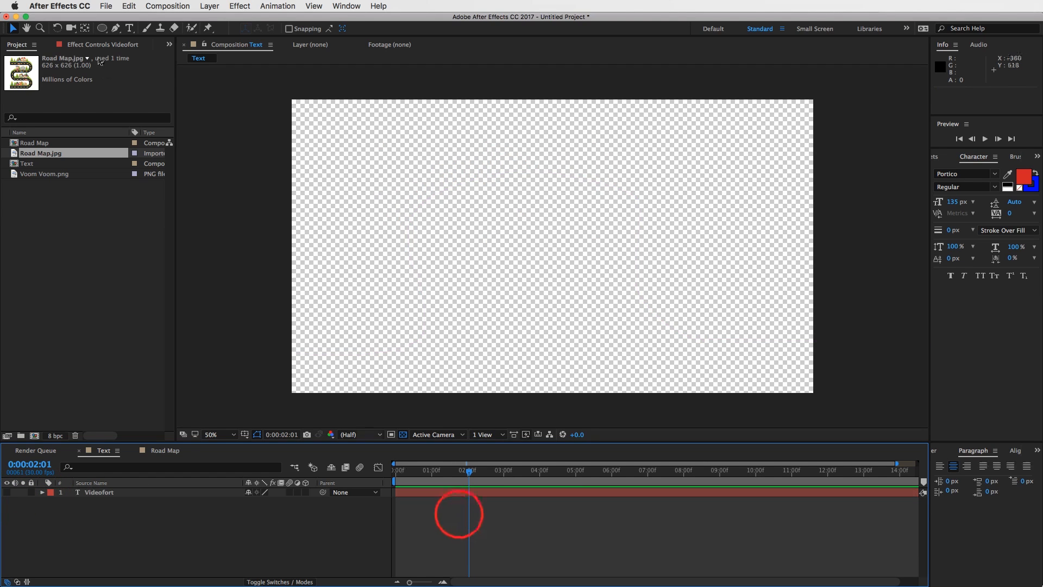
Create a text layer reading "Circle" and move it near the frame's center, at about 1012, 544
left_click(130, 28)
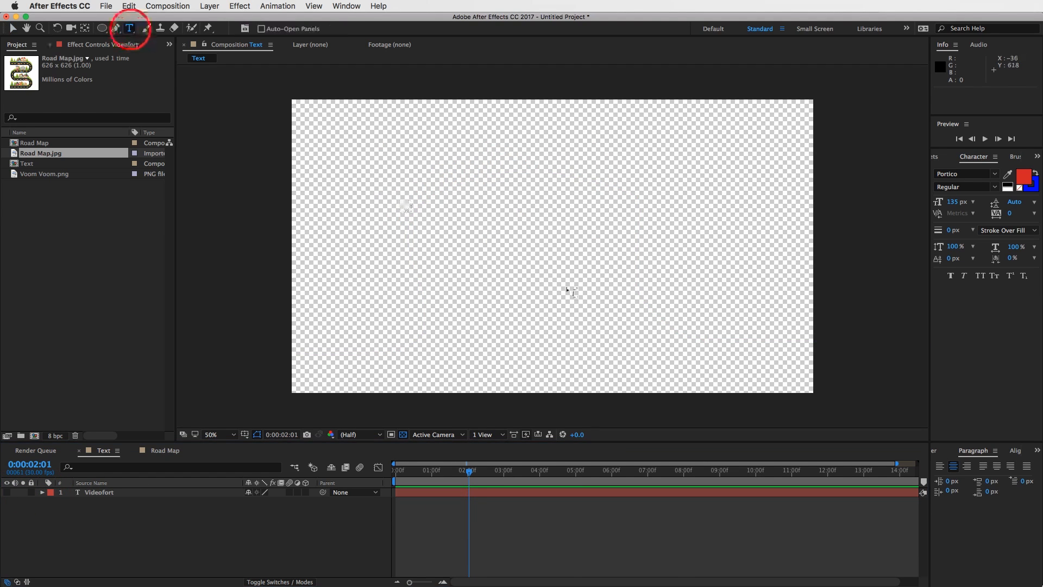
left_click(496, 227)
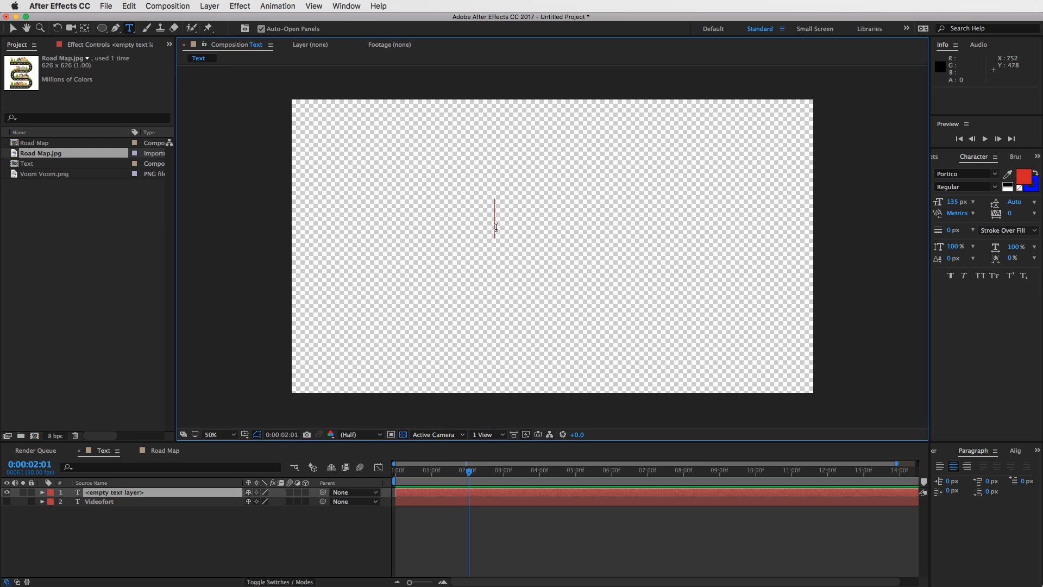
type("Circle")
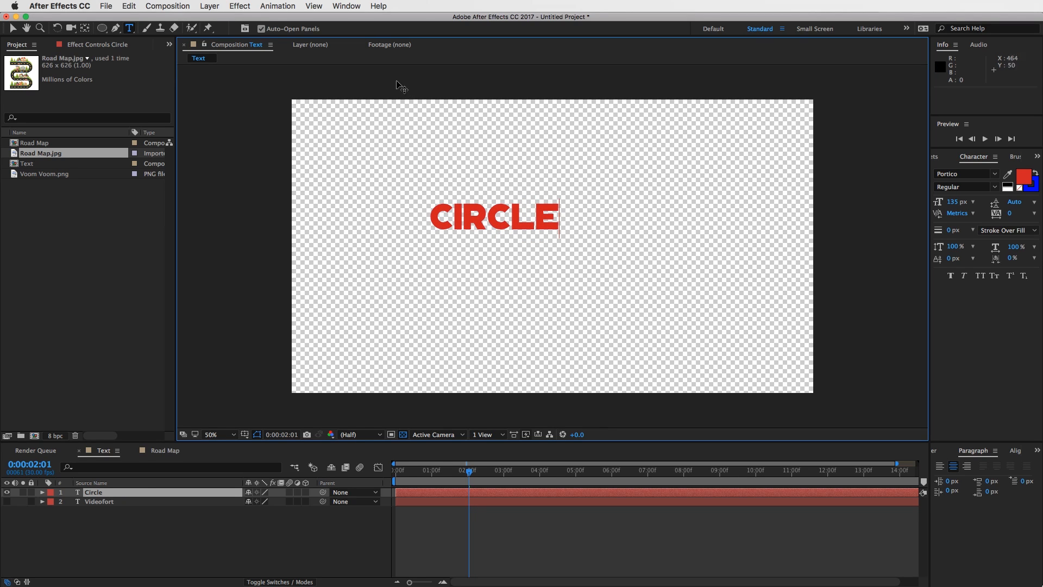
left_click(10, 30)
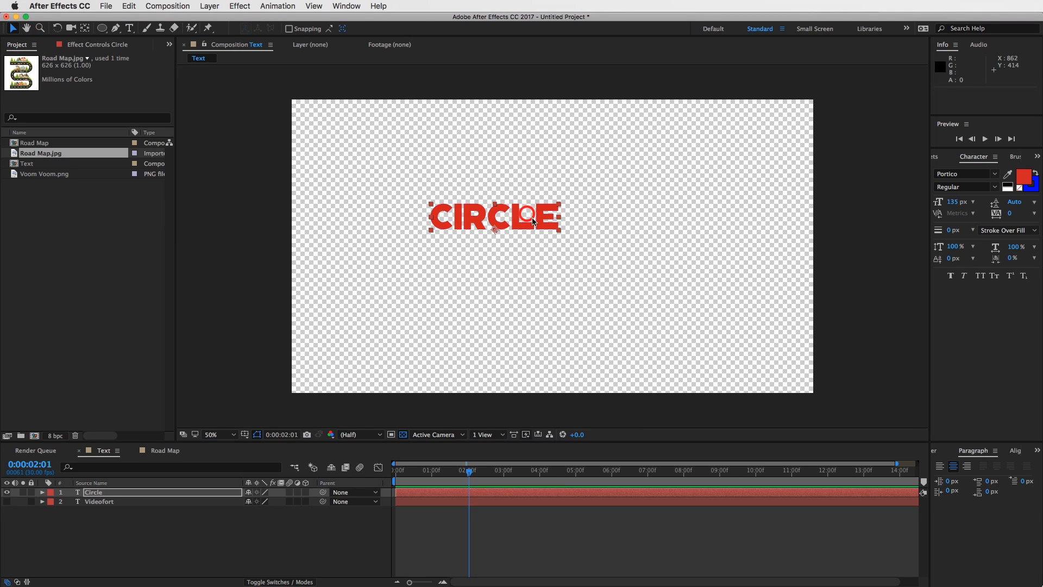
left_click_drag(526, 216, 599, 234)
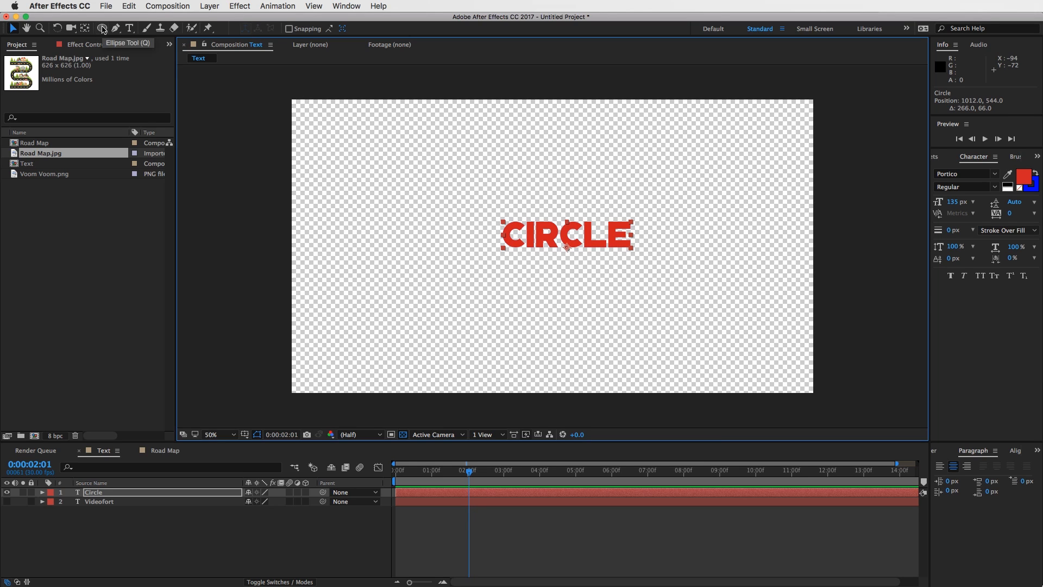
Draw an elliptical mask about 840 px tall on the Circle text layer and move it to the frame's center around the text
left_click(103, 28)
left_click(103, 29)
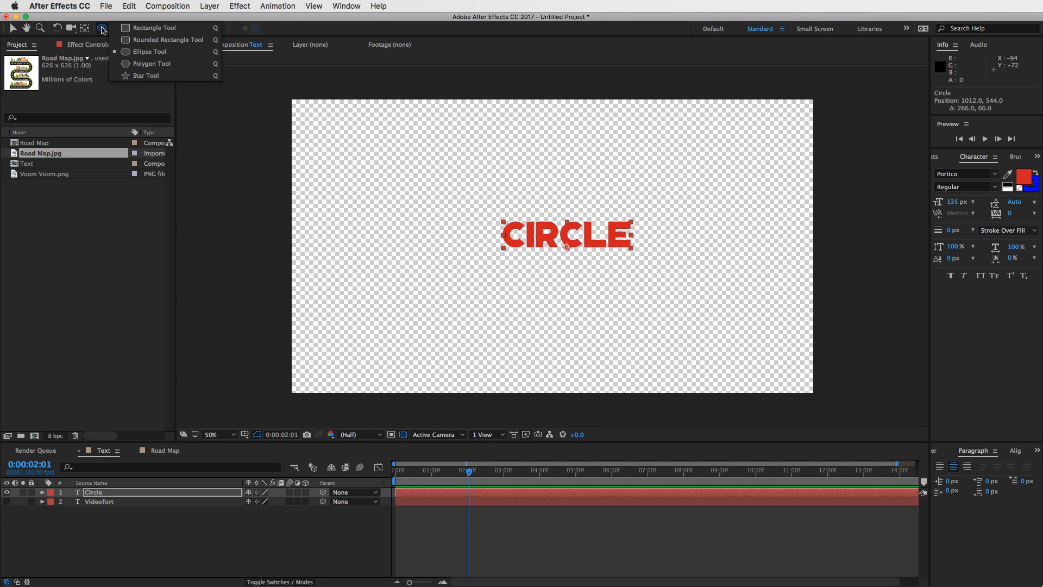
left_click(104, 29)
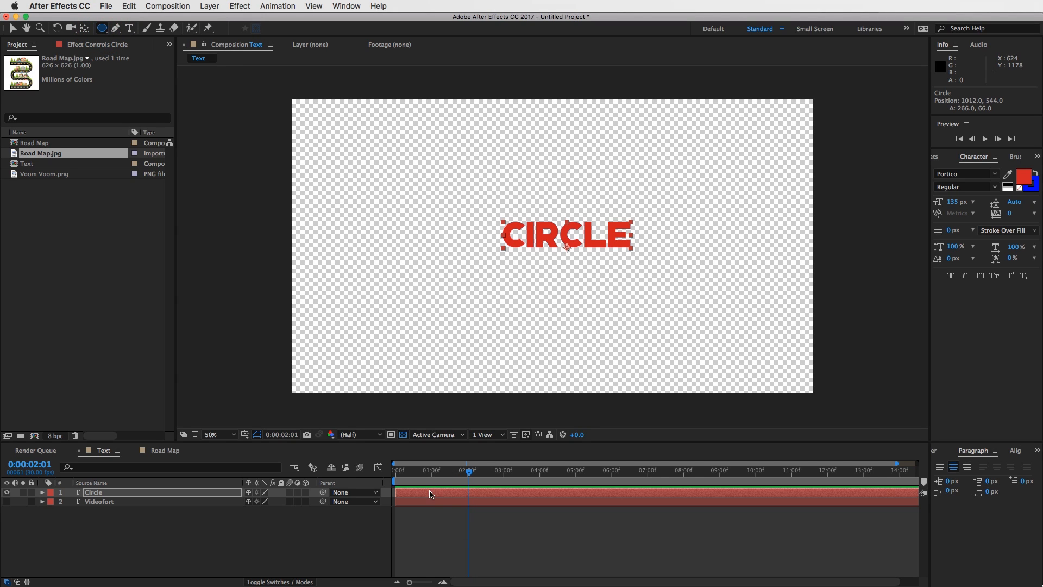
left_click(430, 494)
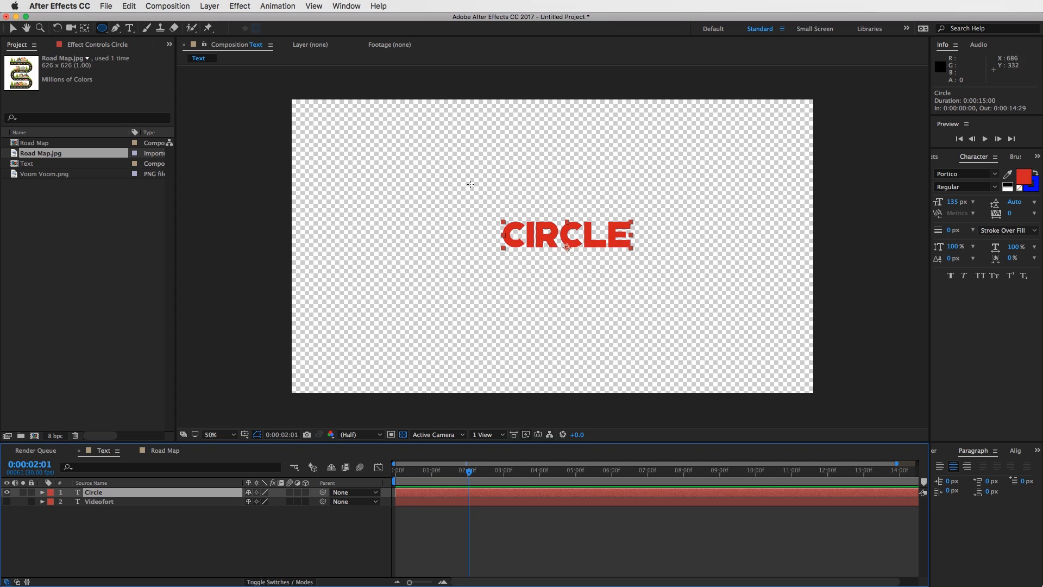
left_click_drag(478, 163, 697, 391)
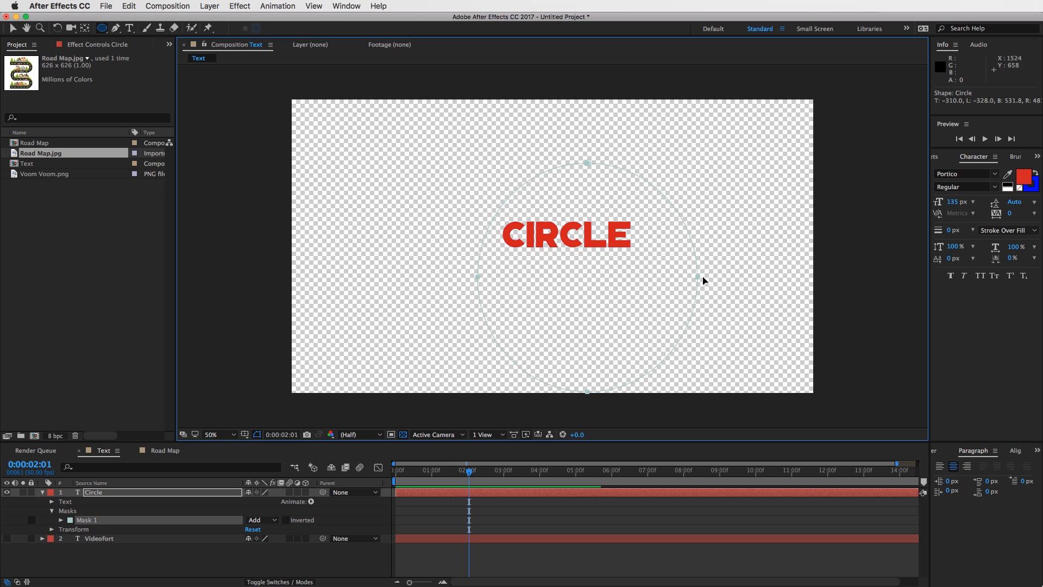
key("v")
left_click_drag(697, 278, 664, 249)
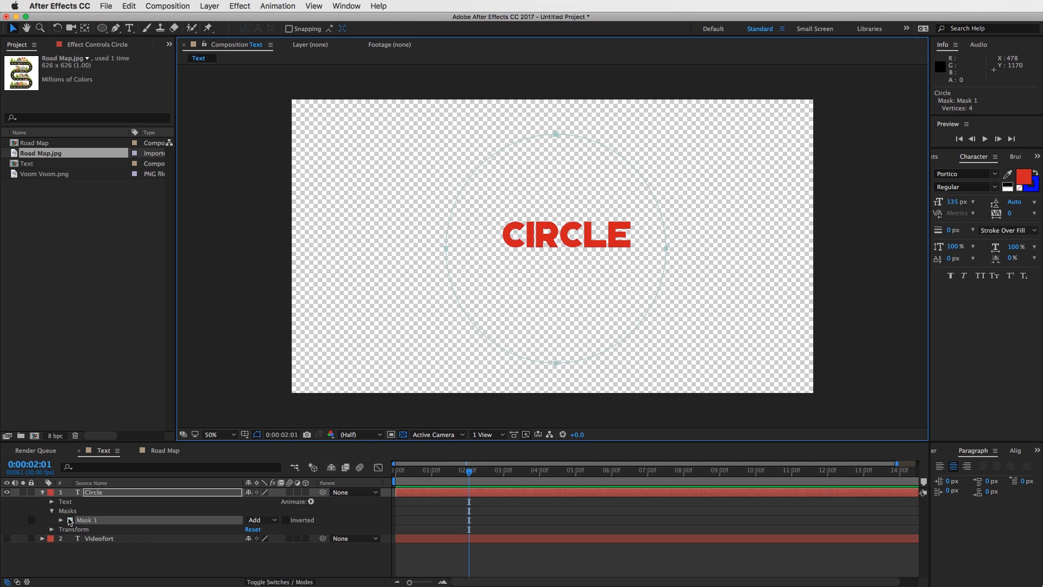
Change the color of the Circle layer's Mask 1 to magenta E100E8
left_click(70, 520)
left_click_drag(457, 295, 455, 266)
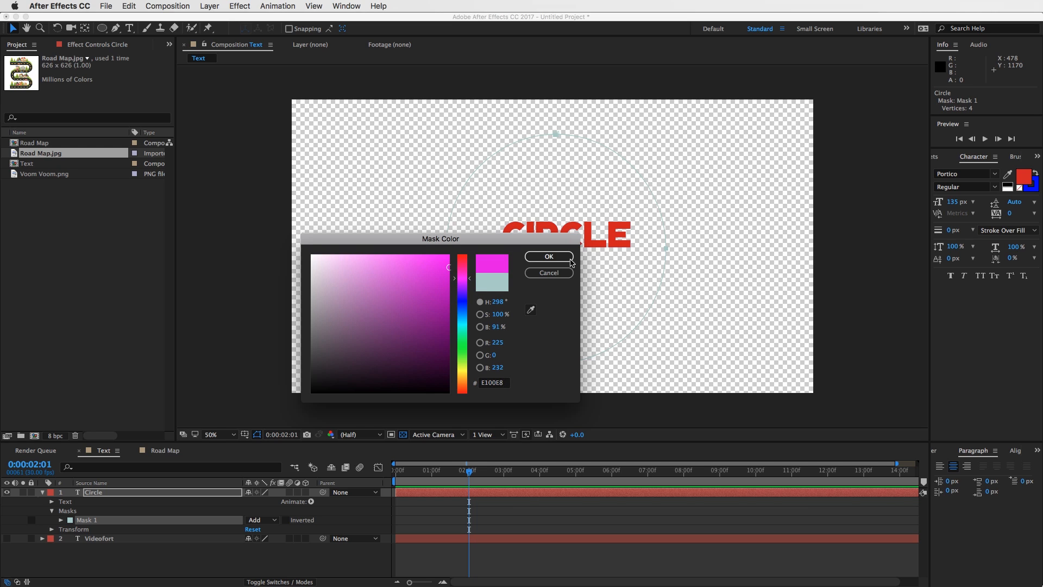
left_click(570, 259)
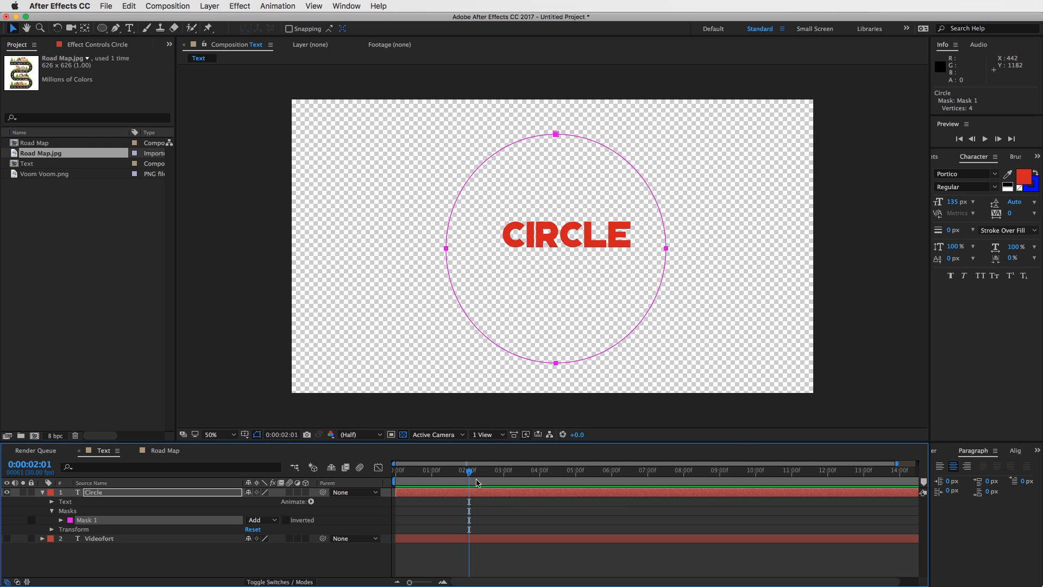
Set the Circle text's Path option to Mask 1 and turn Reverse Path on
left_click(481, 495)
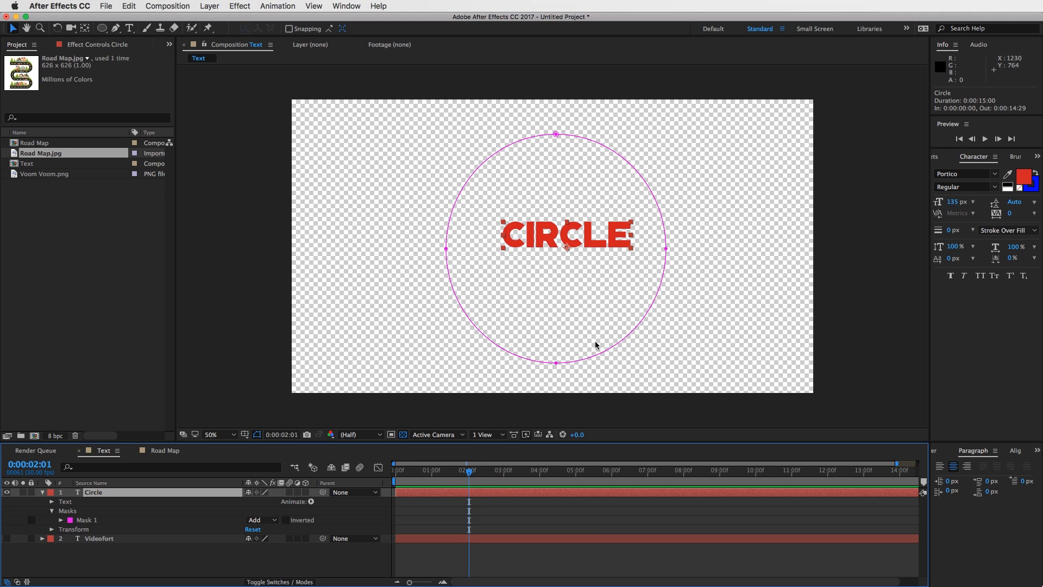
left_click(52, 511)
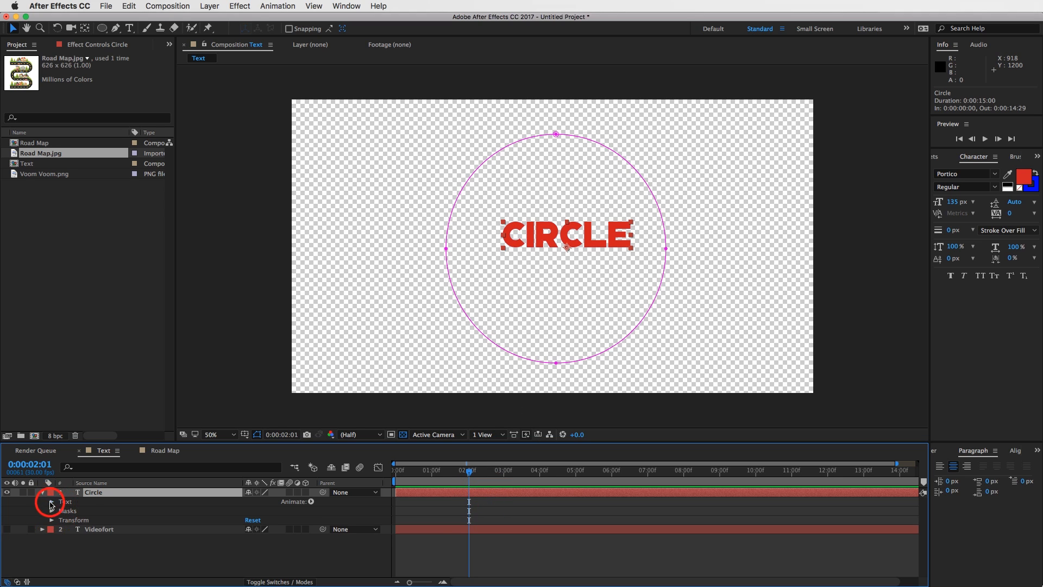
left_click(52, 502)
left_click(60, 520)
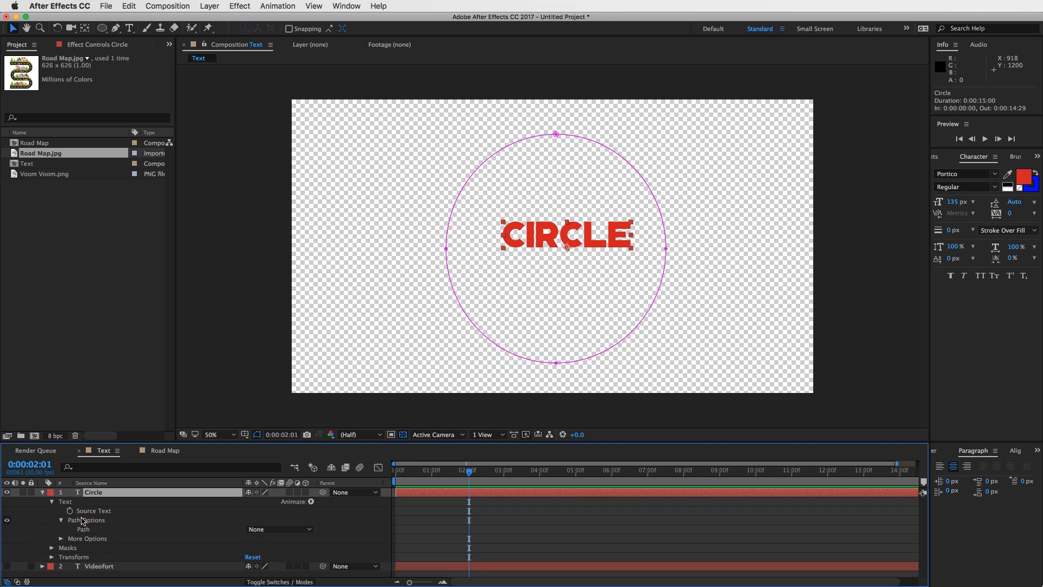
left_click(298, 529)
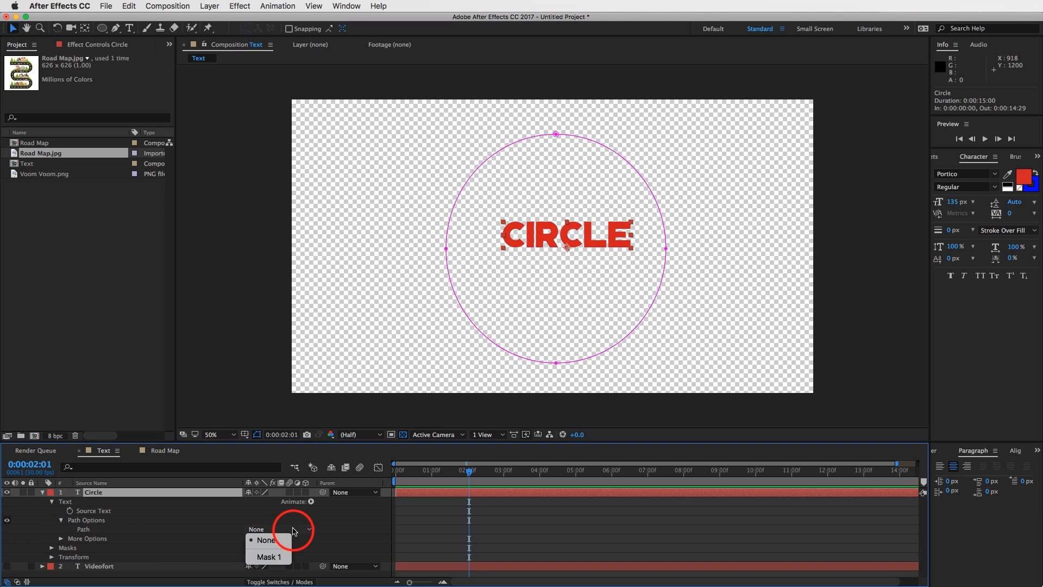
left_click(294, 546)
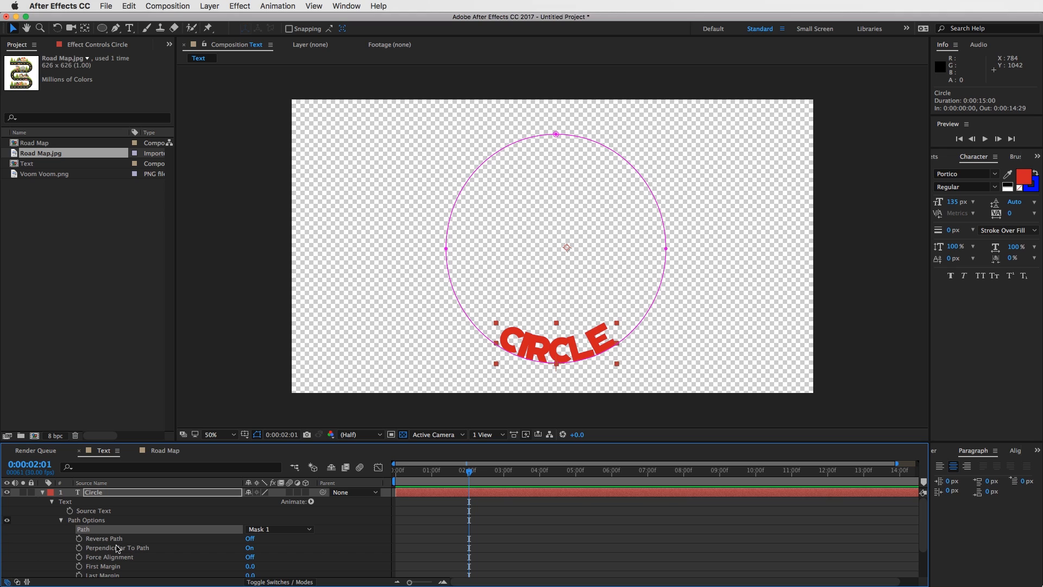
left_click(249, 539)
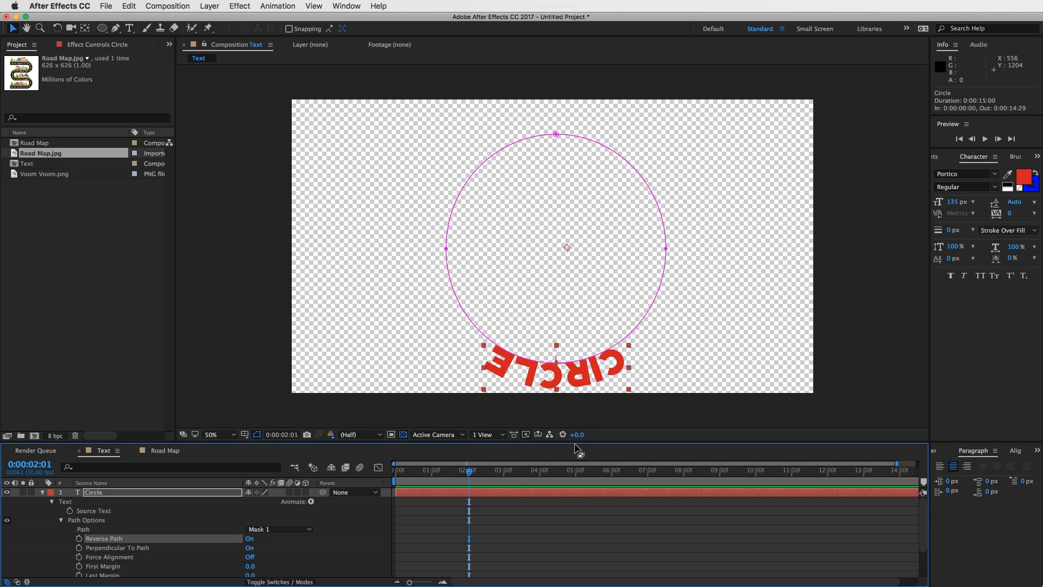
At 0:00:00:00, set the Circle text's First Margin to 0 and enable keyframing for it
left_click_drag(470, 477, 396, 471)
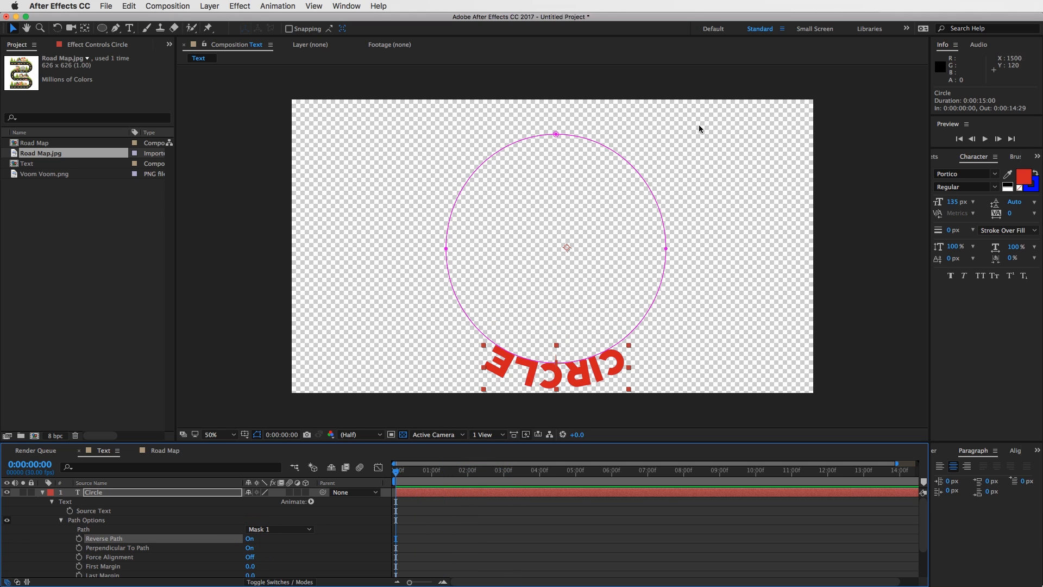
scroll(128, 550, "down", 1)
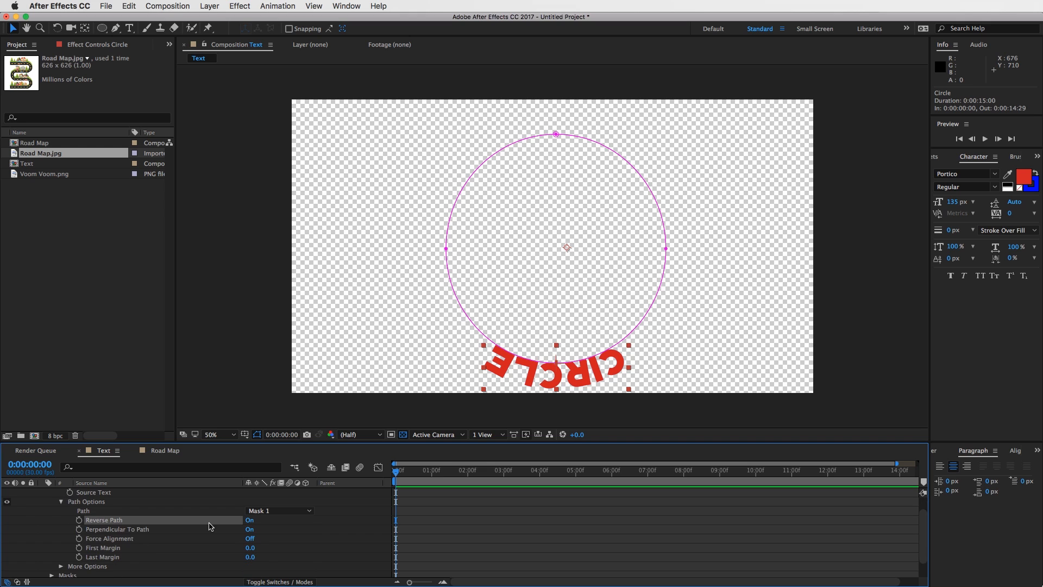
mouse_move(249, 548)
left_mouse_down()
mouse_move(355, 546)
mouse_move(239, 547)
mouse_move(300, 547)
mouse_move(258, 544)
left_mouse_up()
left_click(252, 547)
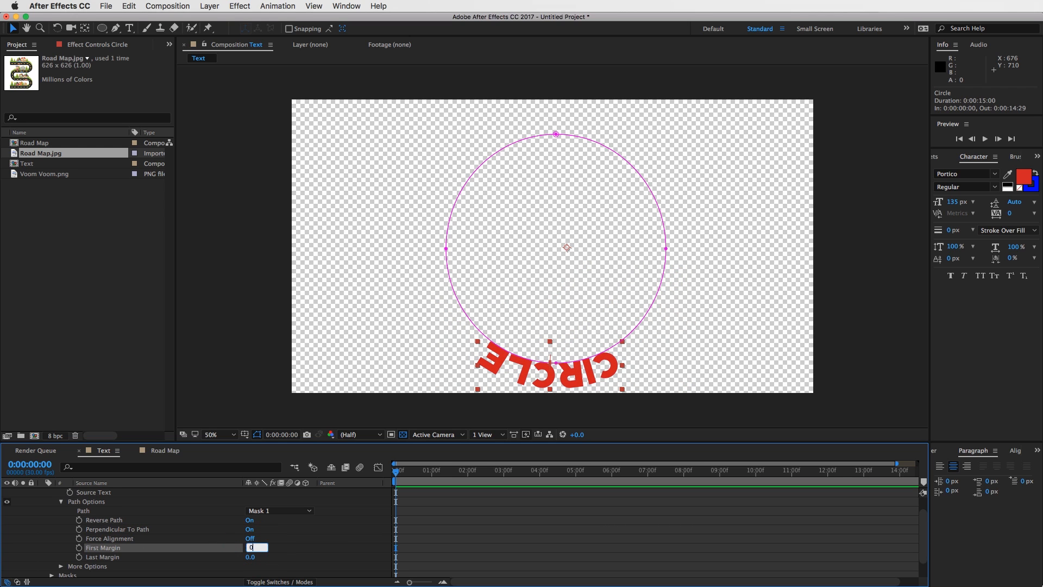
type("0")
key("Return")
left_click(80, 547)
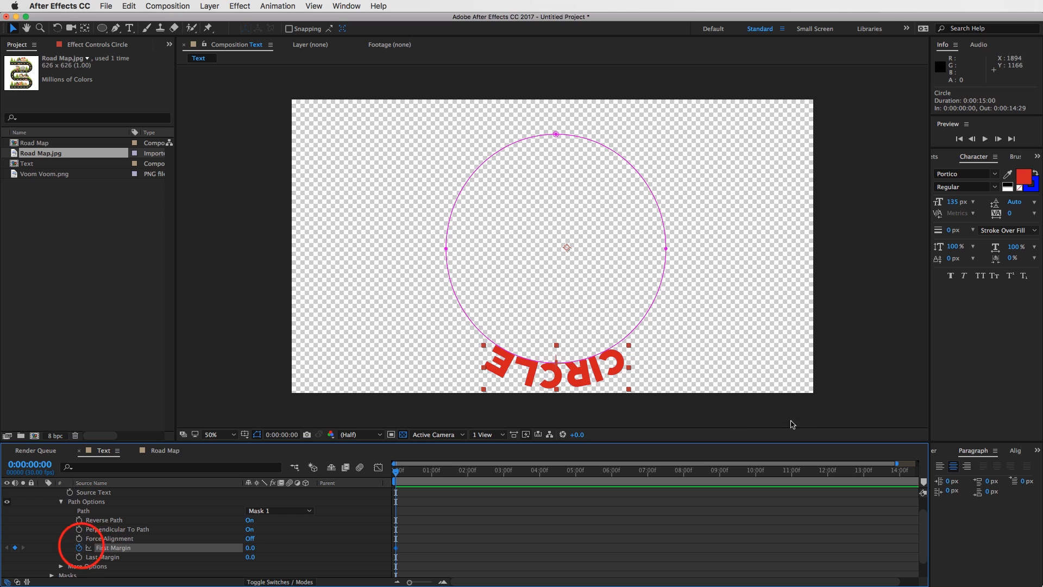
Set the Circle text's First Margin to 2600 at 0:00:04:29 and scrub through the rotation with the layer deselected
left_click(575, 471)
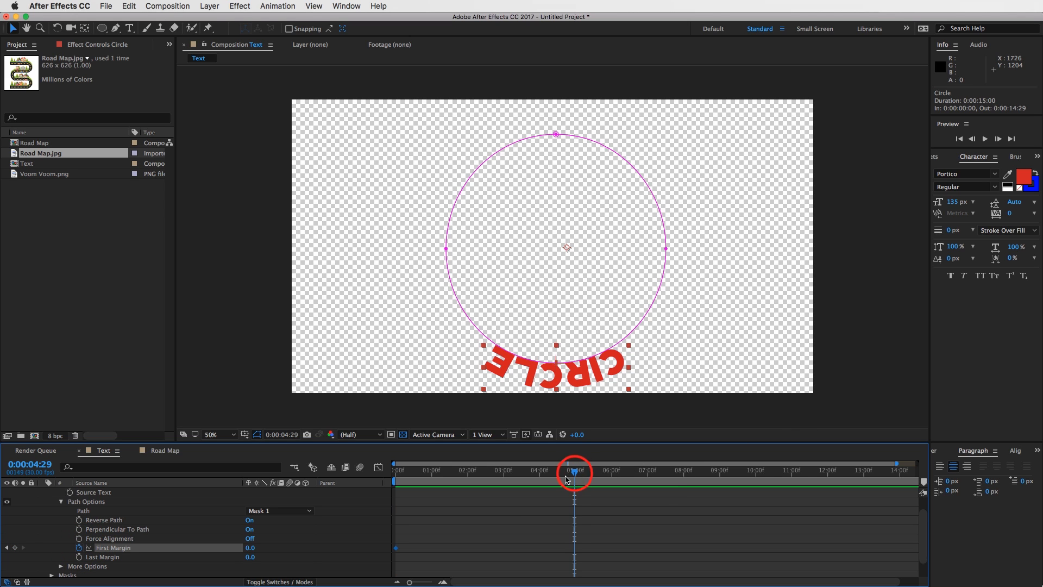
left_click_drag(250, 549, 404, 558)
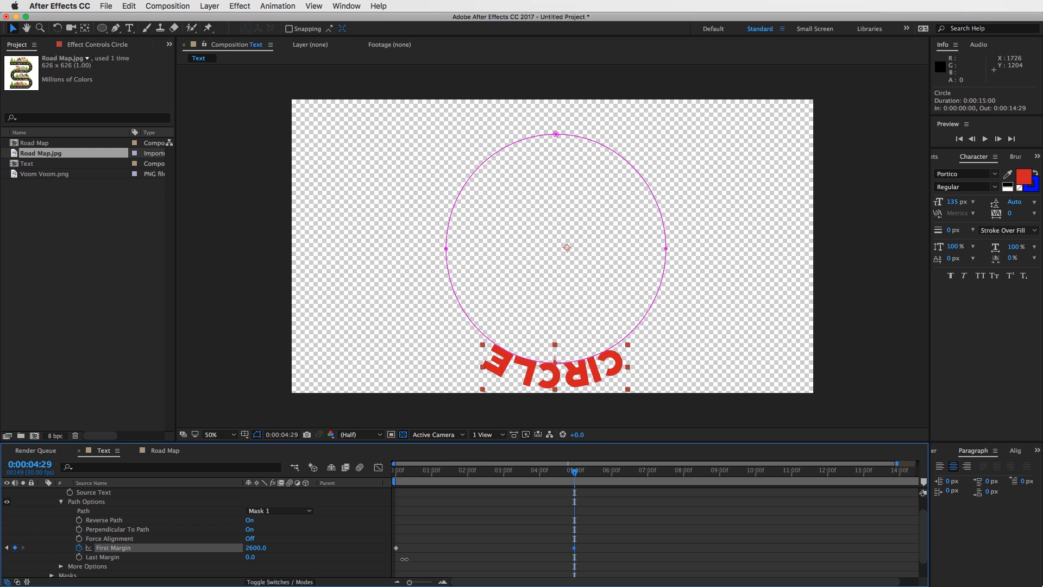
left_click_drag(517, 472, 556, 472)
left_click(531, 517)
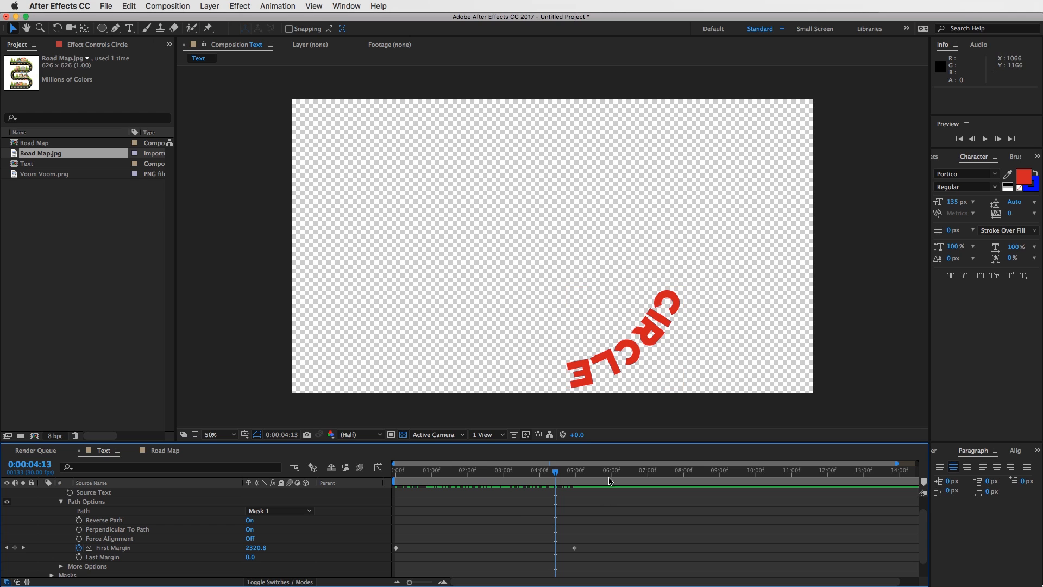
left_click(570, 518)
left_click_drag(554, 472, 512, 482)
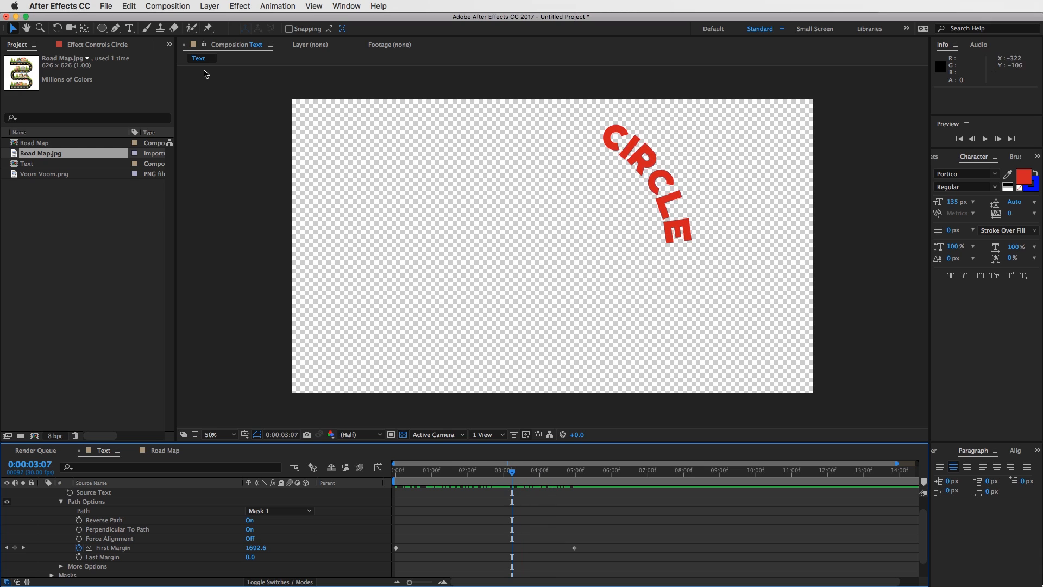
Open the Road Map composition, add Voom Voom.png above the road image, and move the car to about 329, 308
left_click(168, 450)
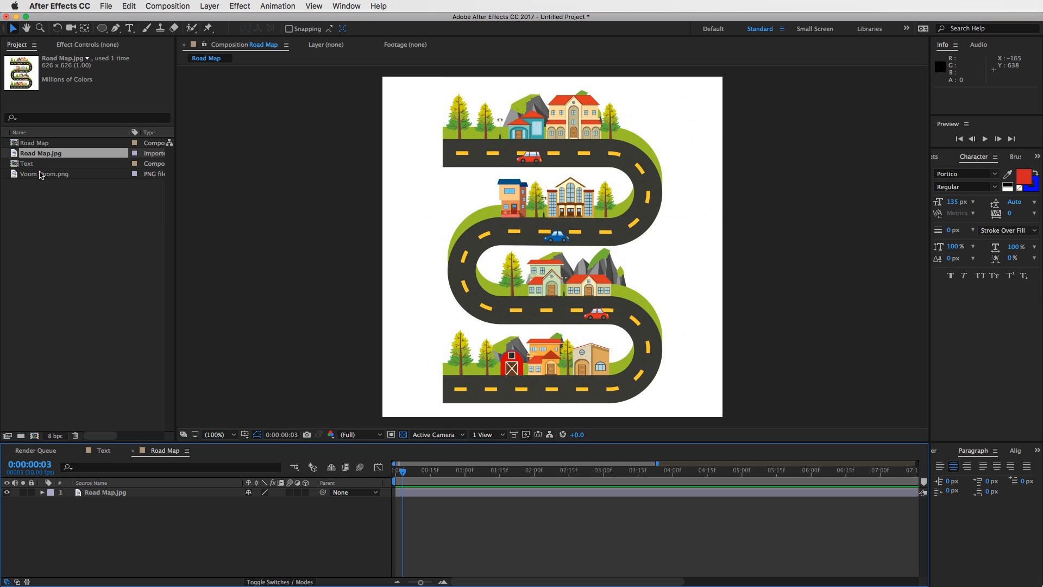
left_click_drag(41, 174, 566, 316)
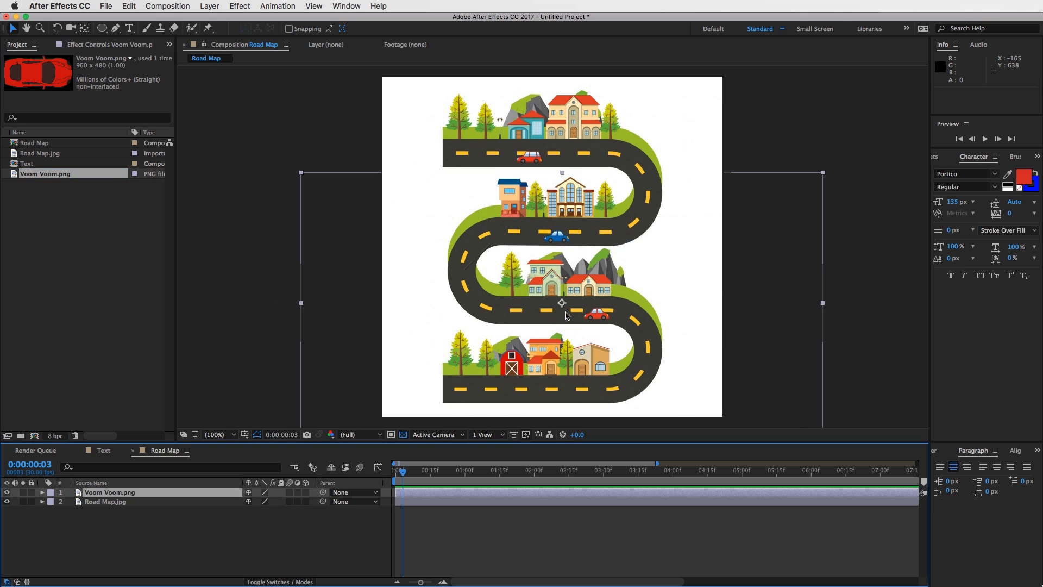
left_click_drag(605, 276, 603, 217)
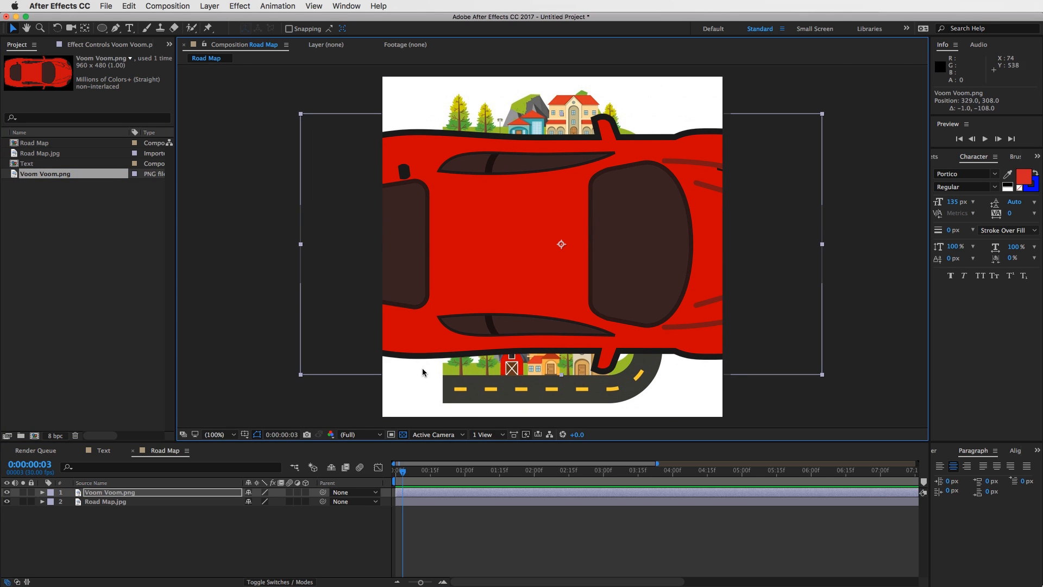
Scale the car image to 7% and place it on the beginning of the uppermost road, at about 148, 130
key("s")
left_click(266, 501)
type("7")
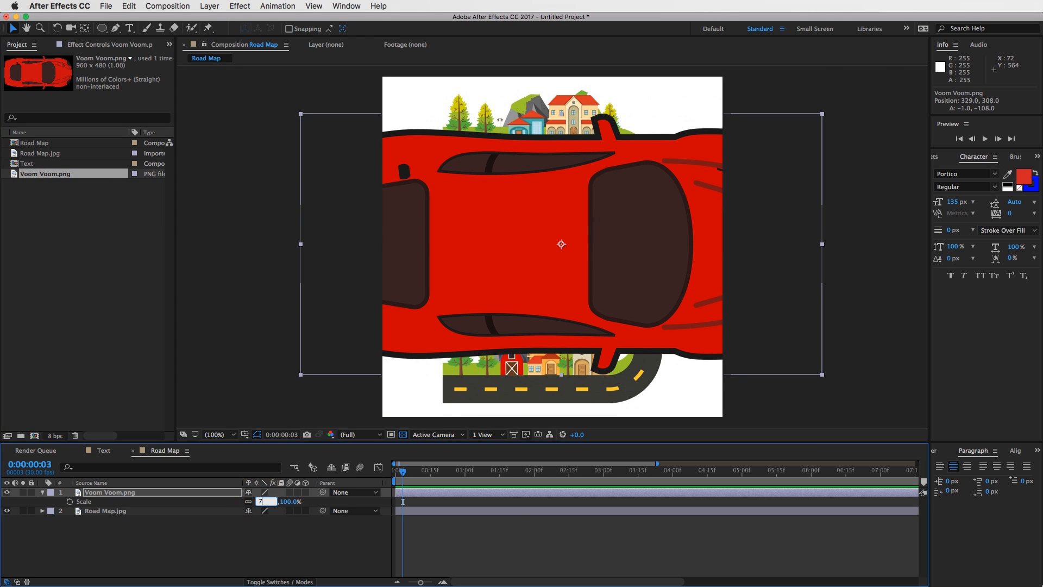
key("Return")
left_click_drag(569, 244, 471, 147)
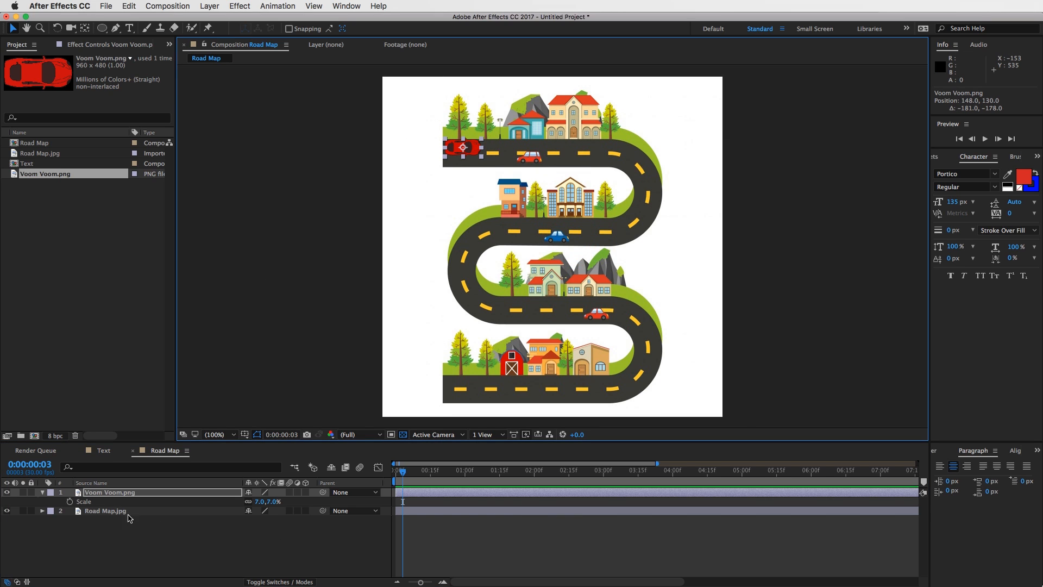
With no layer selected, trace the winding road from its upper start to its lower end with the Pen tool and set the stroke to 0 px
left_click(116, 29)
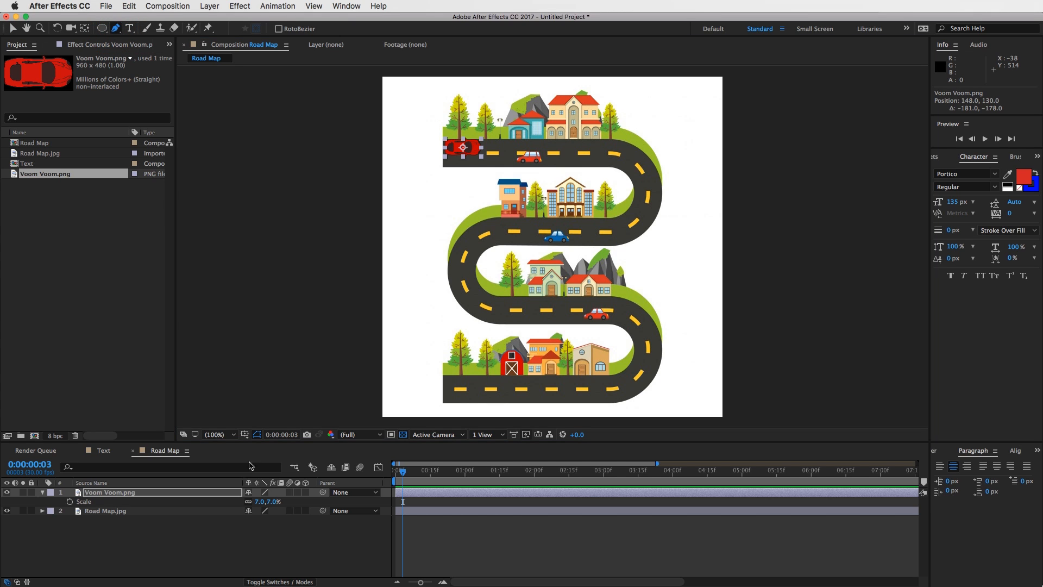
left_click(135, 538)
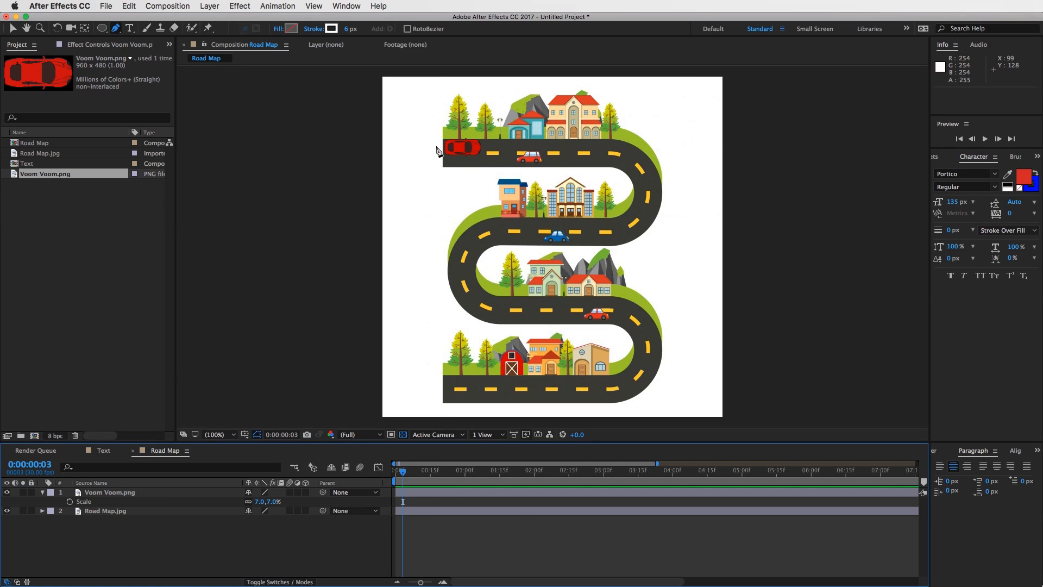
left_click(438, 145)
left_click_drag(549, 145, 562, 145)
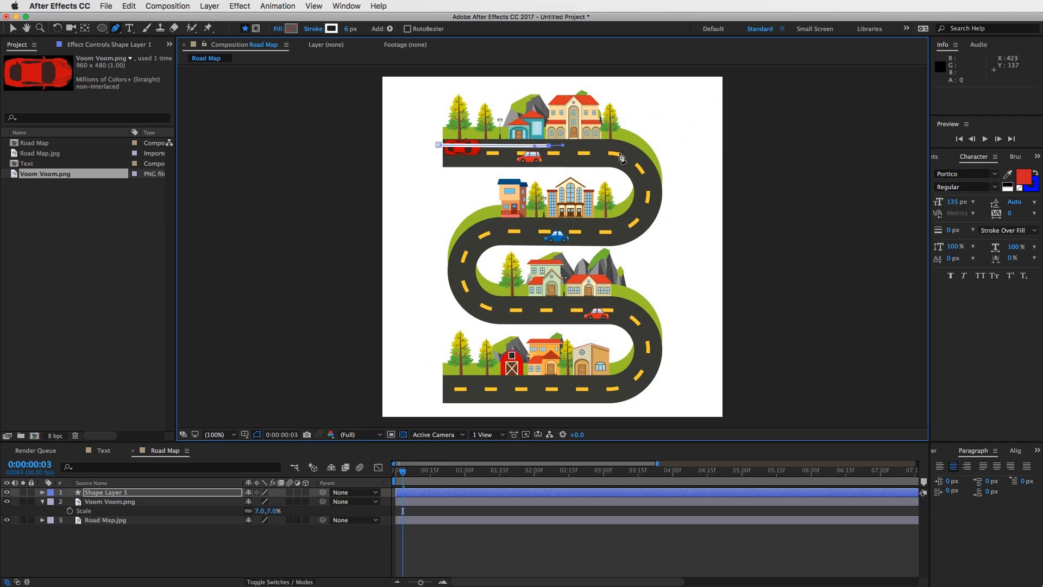
left_click_drag(641, 158, 648, 163)
left_click_drag(642, 222, 524, 225)
left_click_drag(466, 248, 456, 271)
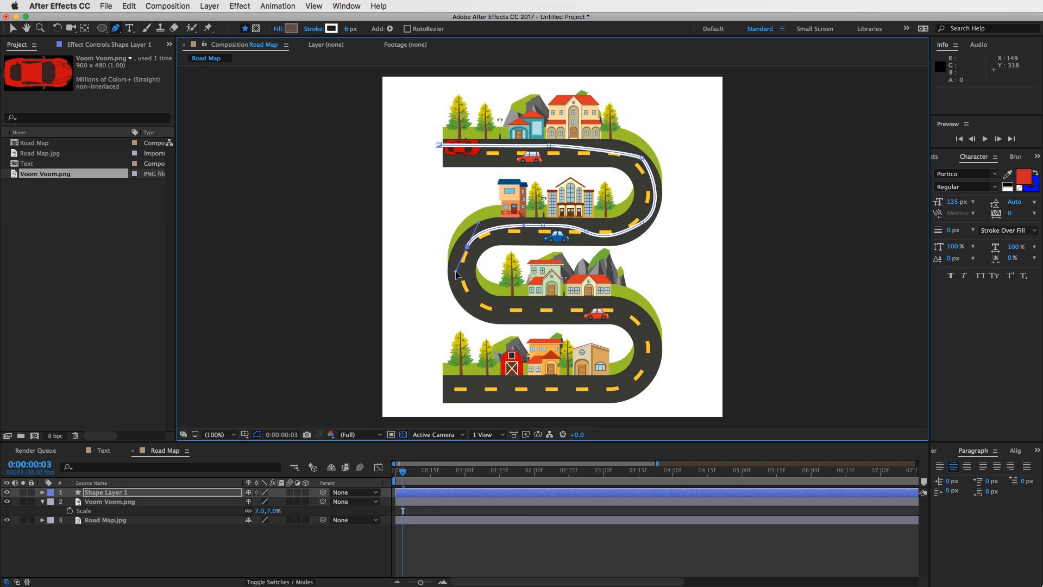
left_click_drag(487, 308, 634, 311)
left_click_drag(655, 344, 656, 366)
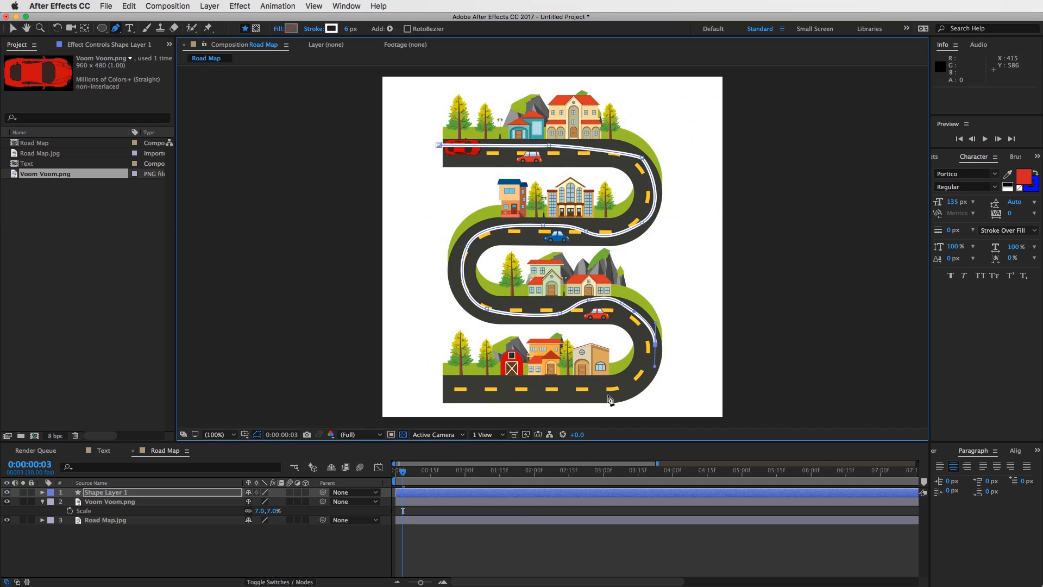
left_click_drag(606, 394, 582, 394)
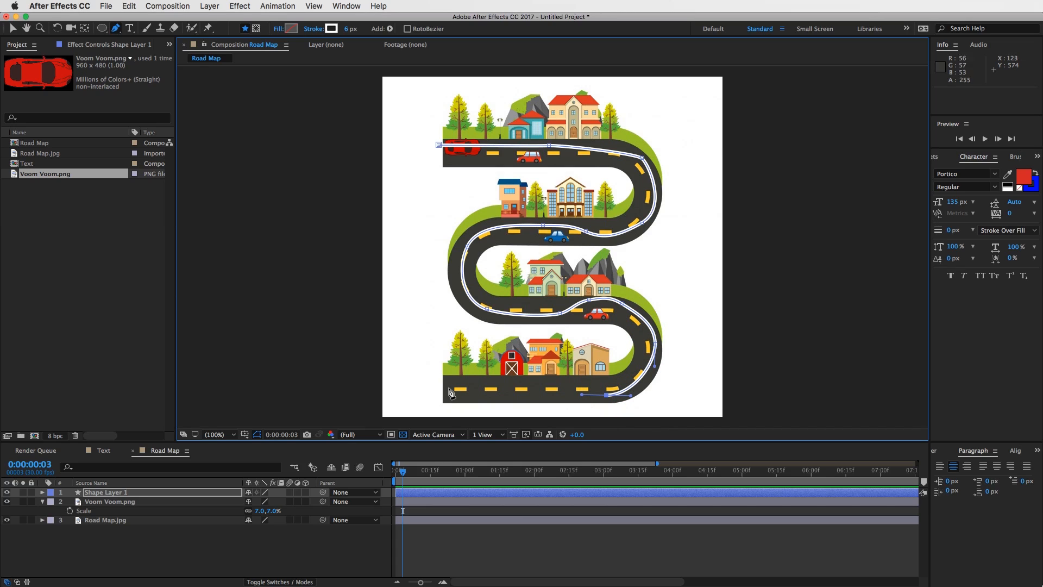
left_click(449, 389)
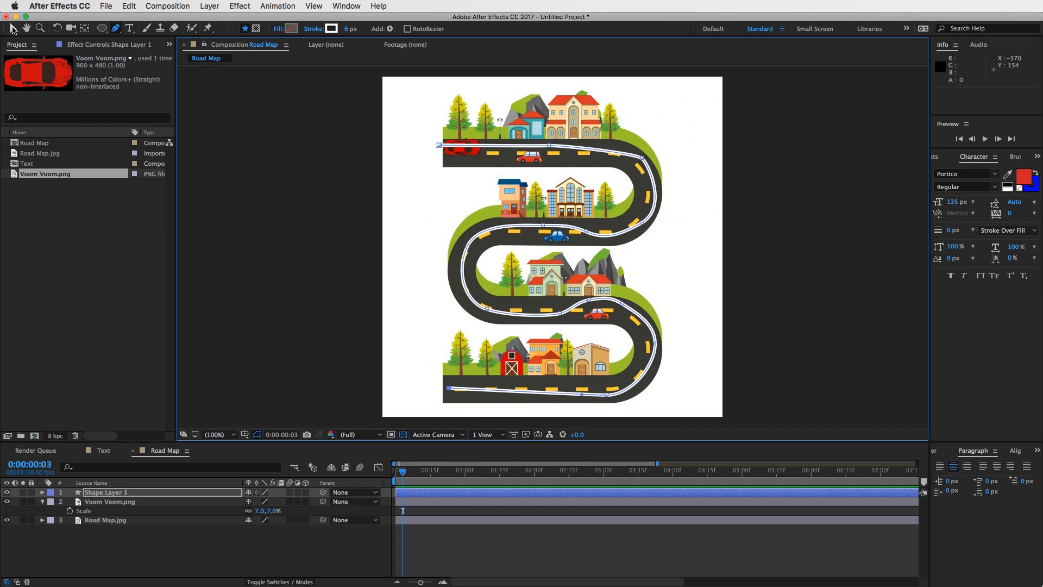
left_click_drag(352, 33, 351, 37)
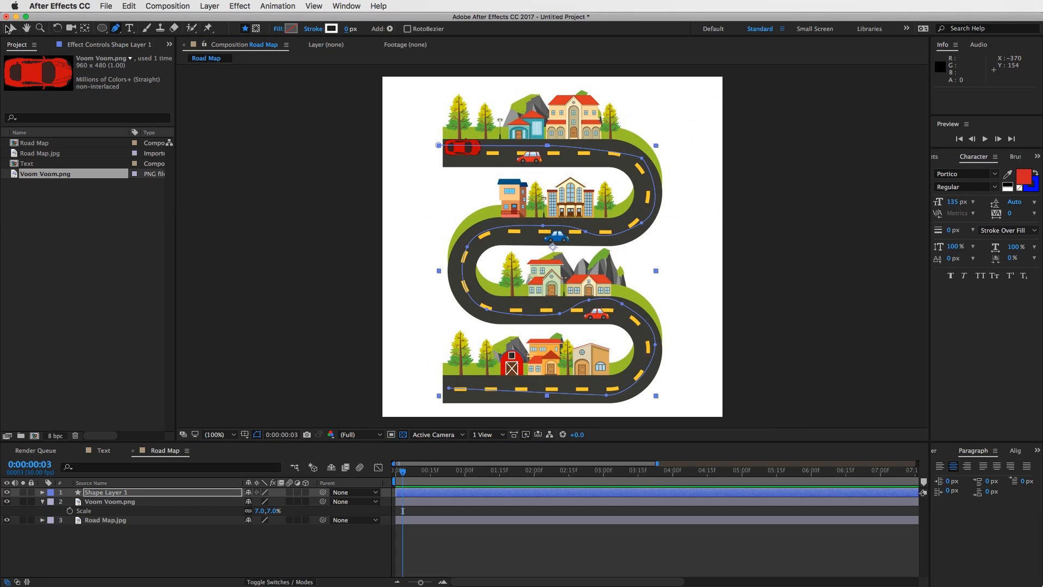
left_click(10, 28)
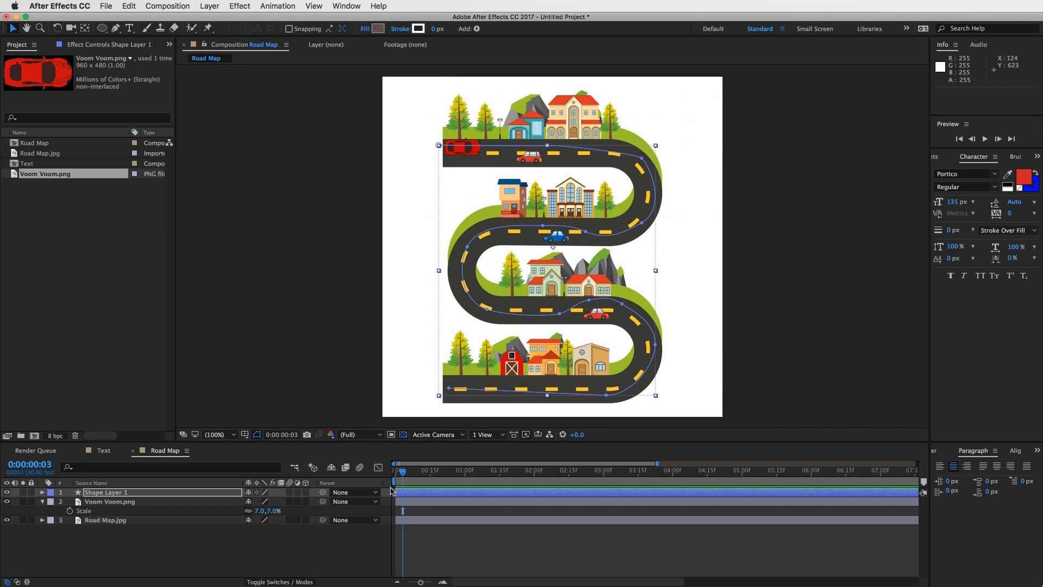
Reveal the Path property of the traced shape in Shape Layer 1 and copy it
left_click(43, 493)
left_click(51, 502)
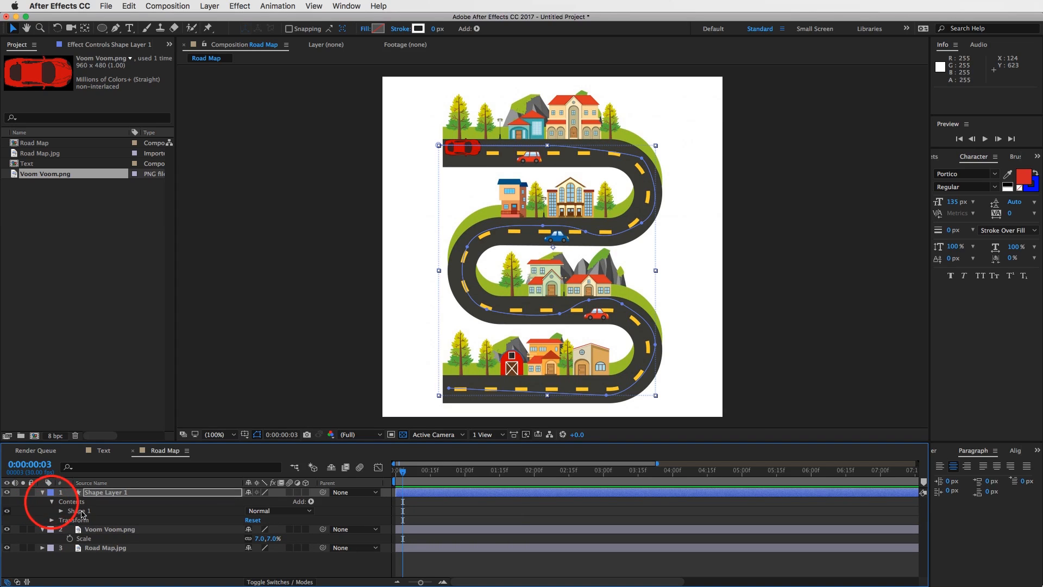
left_click(60, 511)
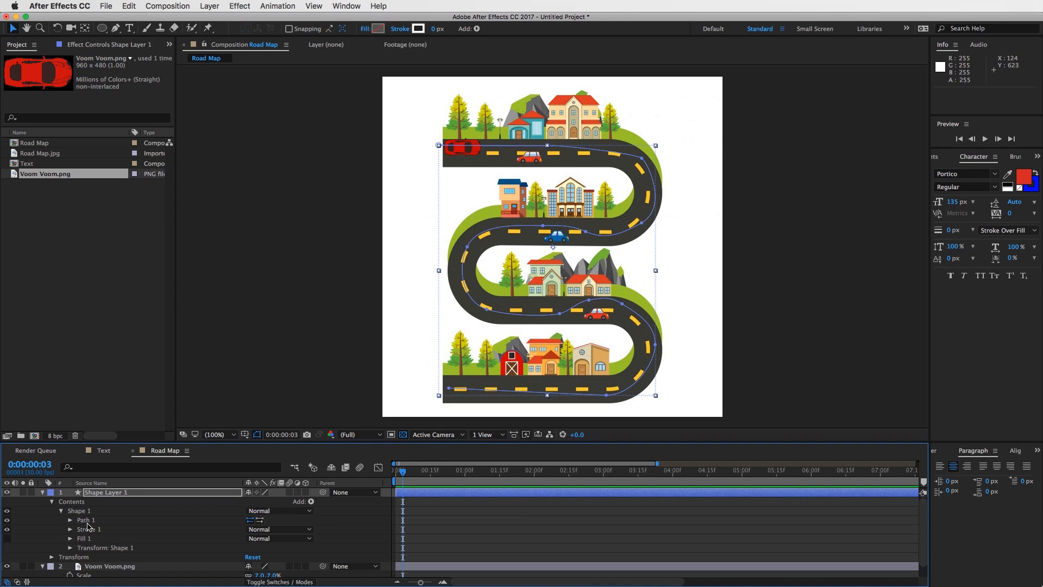
left_click(71, 521)
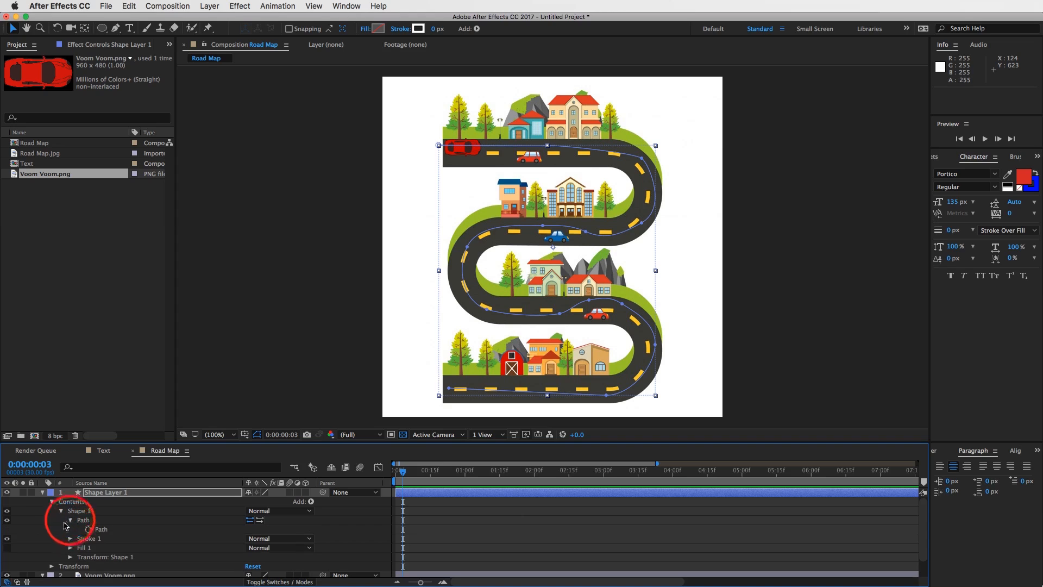
left_click(103, 529)
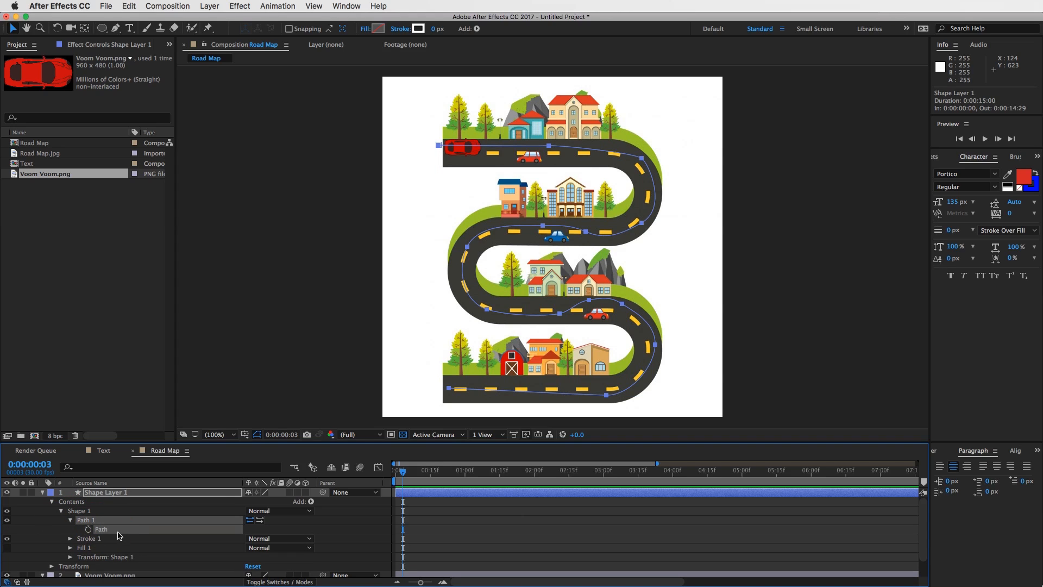
left_click(109, 7)
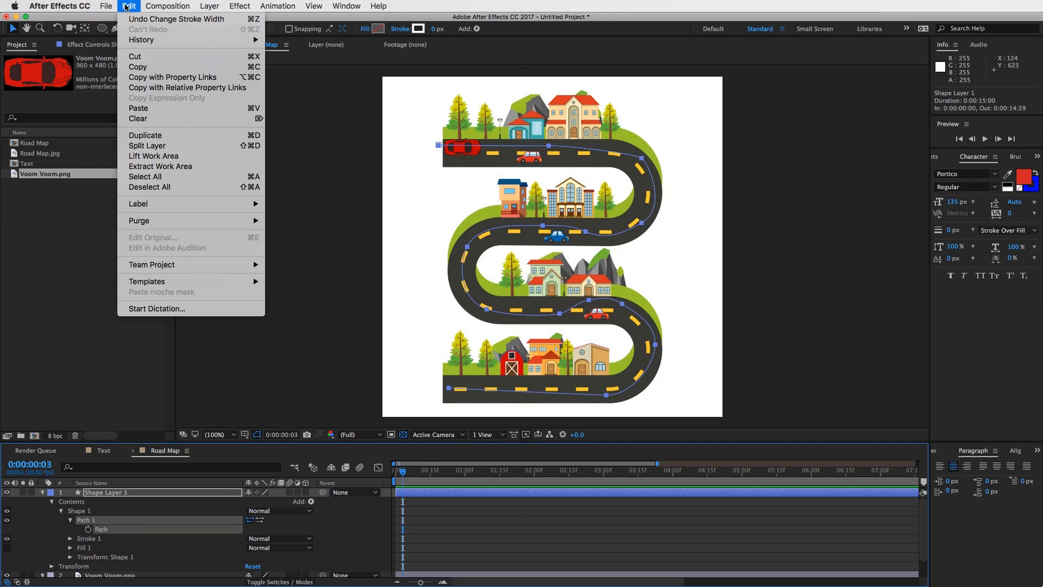
left_click(137, 67)
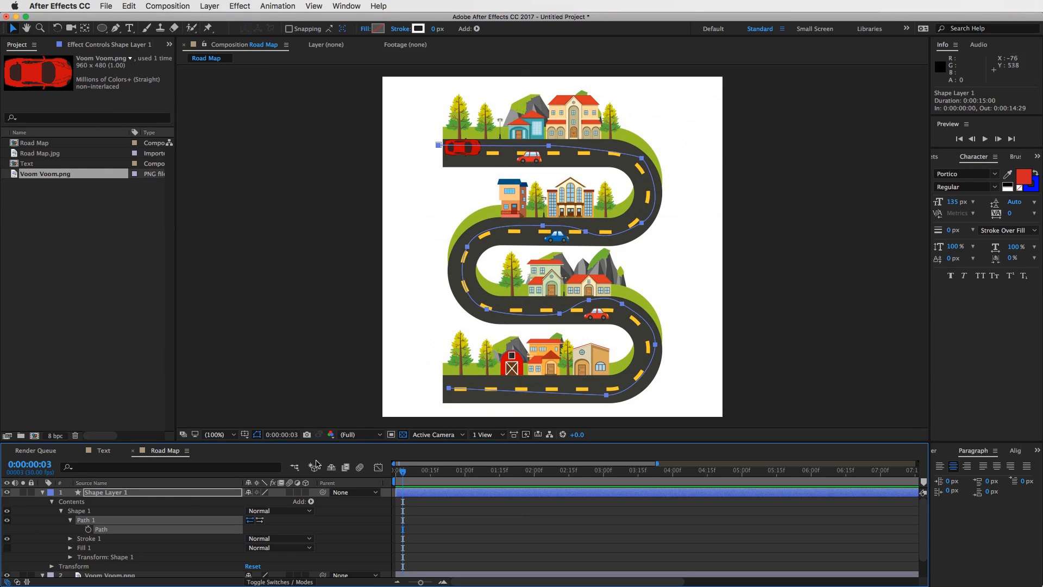
Collapse the shape layer and paste the copied path into the Position property of Voom Voom.png at 0:00:00:03
left_click(42, 492)
left_click(100, 502)
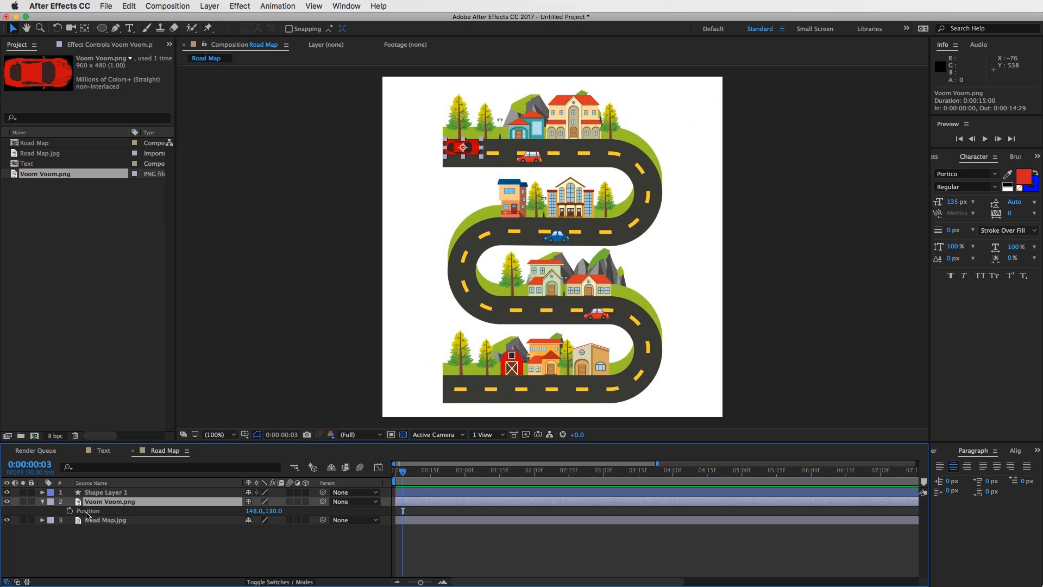
left_click(89, 511)
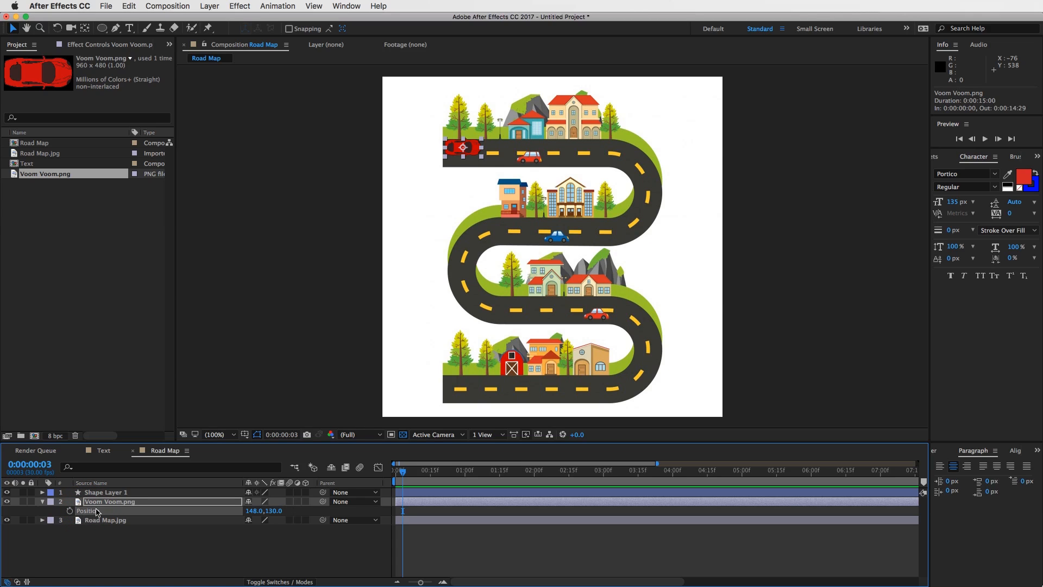
key("ctrl+v")
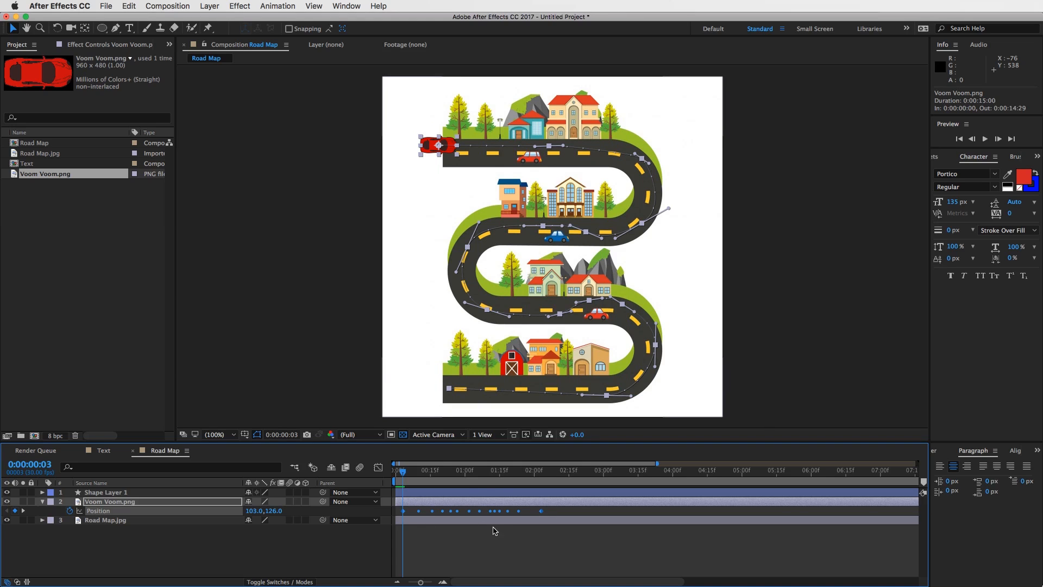
Delete Shape Layer 1 and scrub through the position keyframes to check the car's travel along the road
left_click(113, 492)
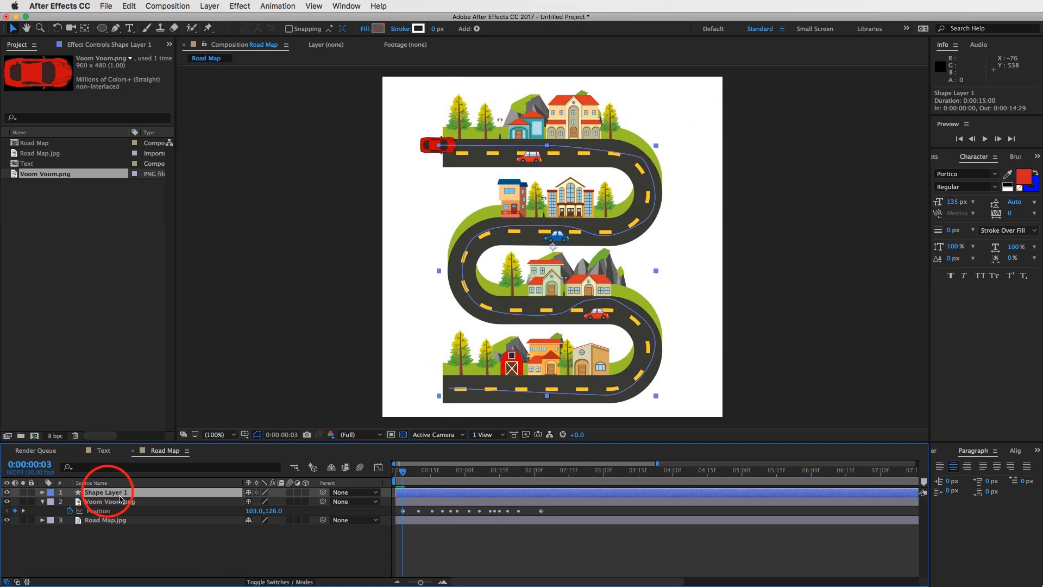
key("Delete")
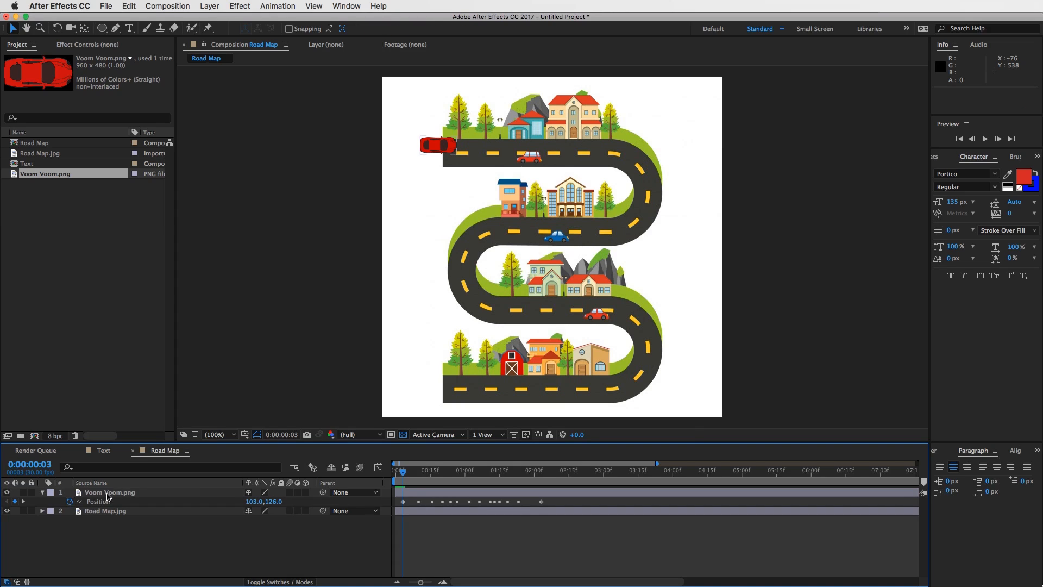
left_click_drag(407, 478, 541, 492)
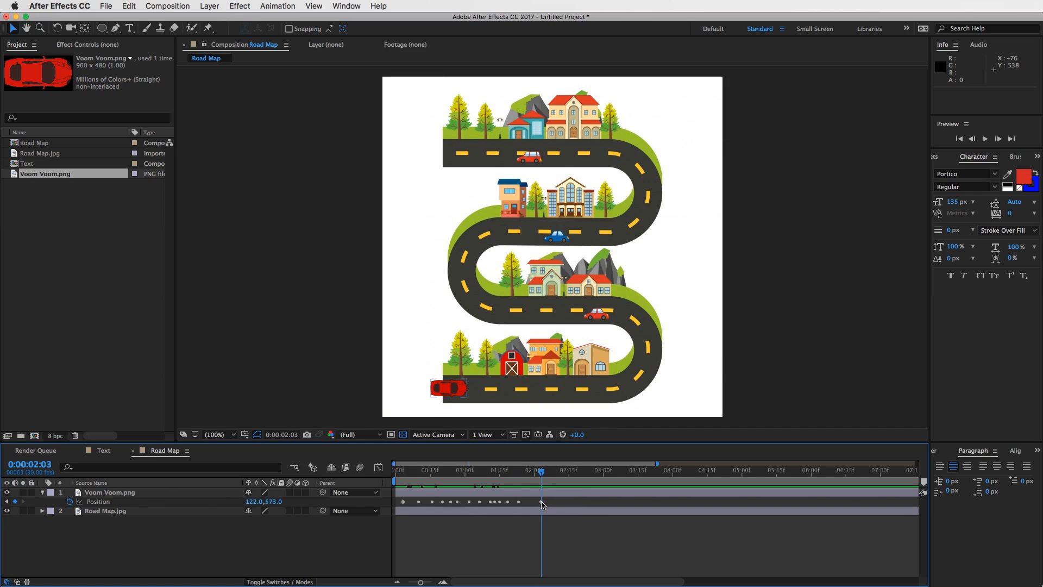
left_click_drag(527, 472, 497, 472)
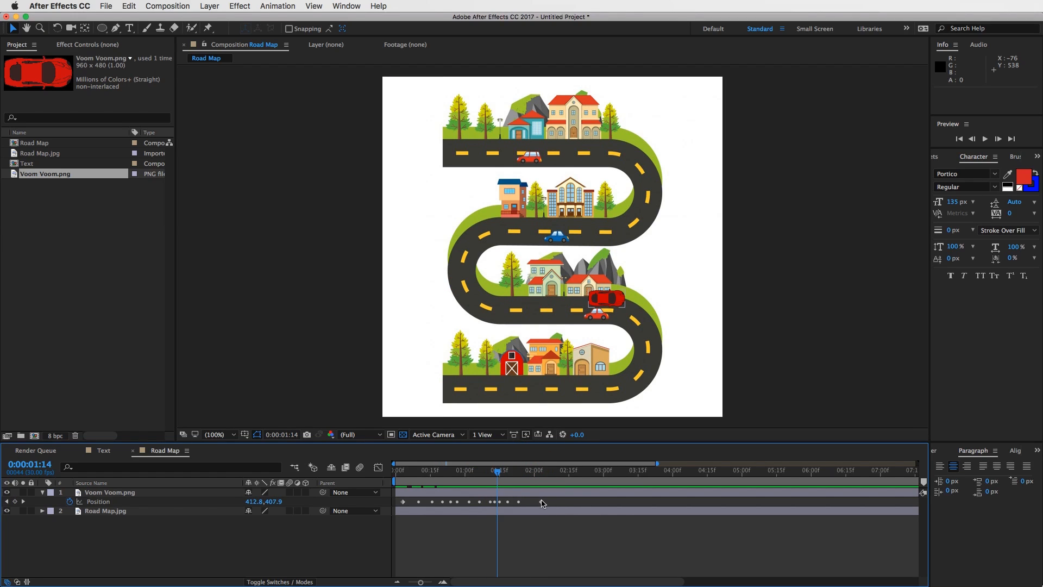
Slow the car by moving its last position keyframe to about 0:00:04:00, undo the extra roving keyframe move, and scrub through the motion
left_click_drag(542, 501, 691, 507)
left_click_drag(497, 471, 534, 508)
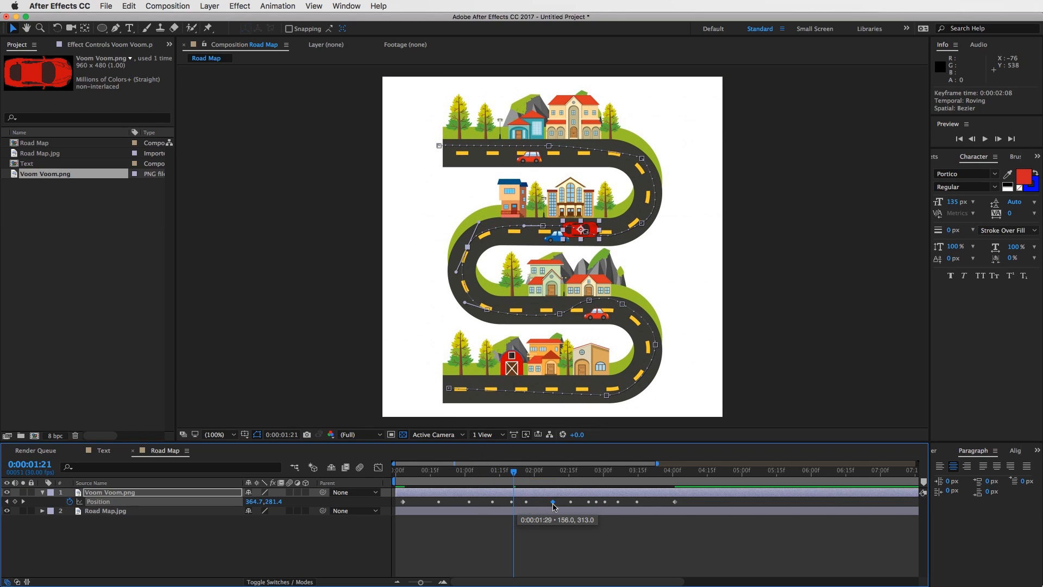
key("super+z")
mouse_move(511, 477)
left_mouse_down()
mouse_move(548, 473)
mouse_move(508, 472)
left_mouse_up()
left_click(608, 528)
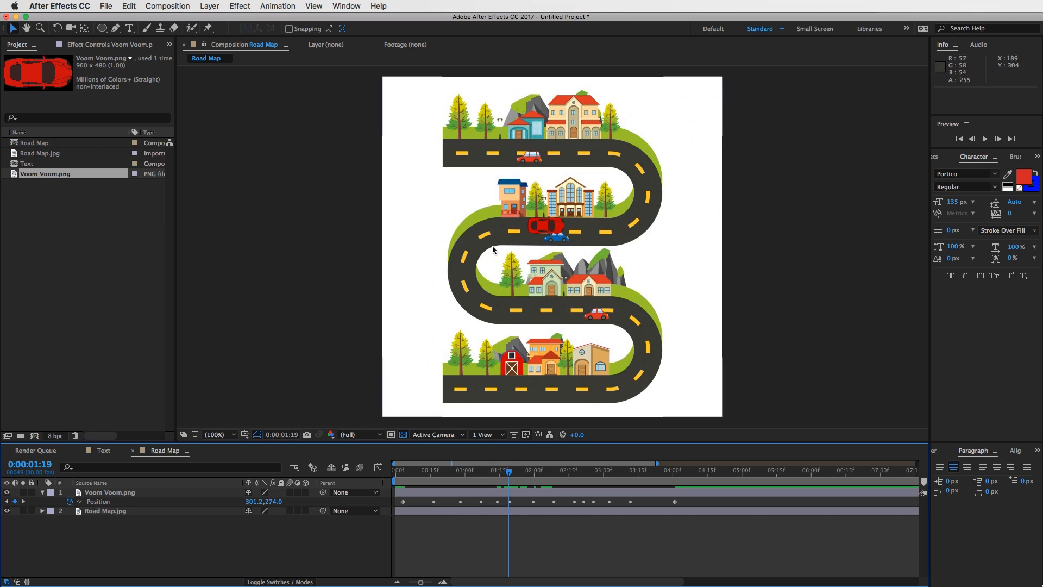
mouse_move(519, 476)
left_mouse_down()
mouse_move(571, 477)
mouse_move(483, 473)
left_mouse_up()
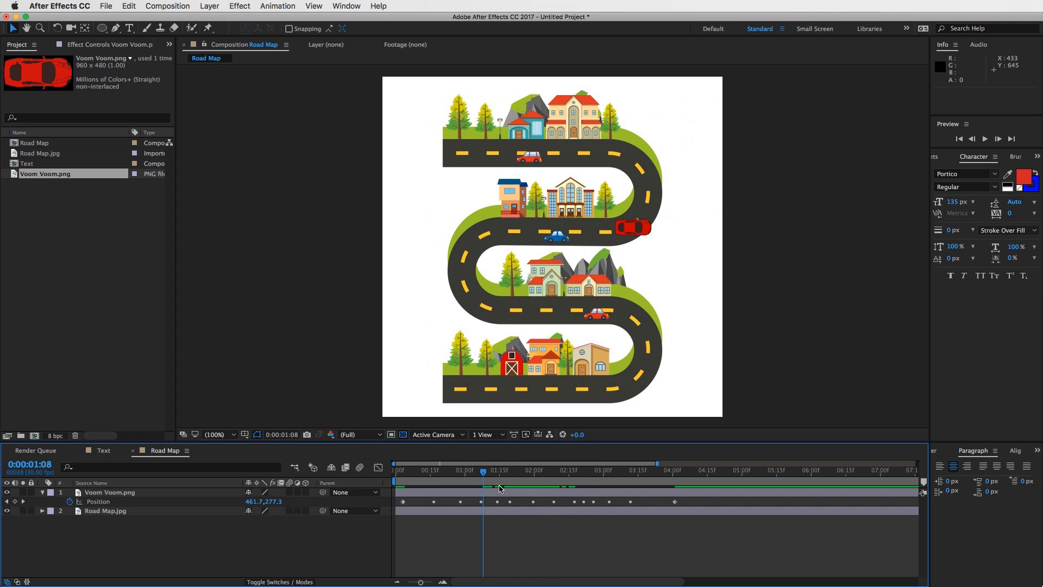
Set the car layer's auto-orientation to Orient Along Path and scrub through the bends to check how it turns
left_click(132, 490)
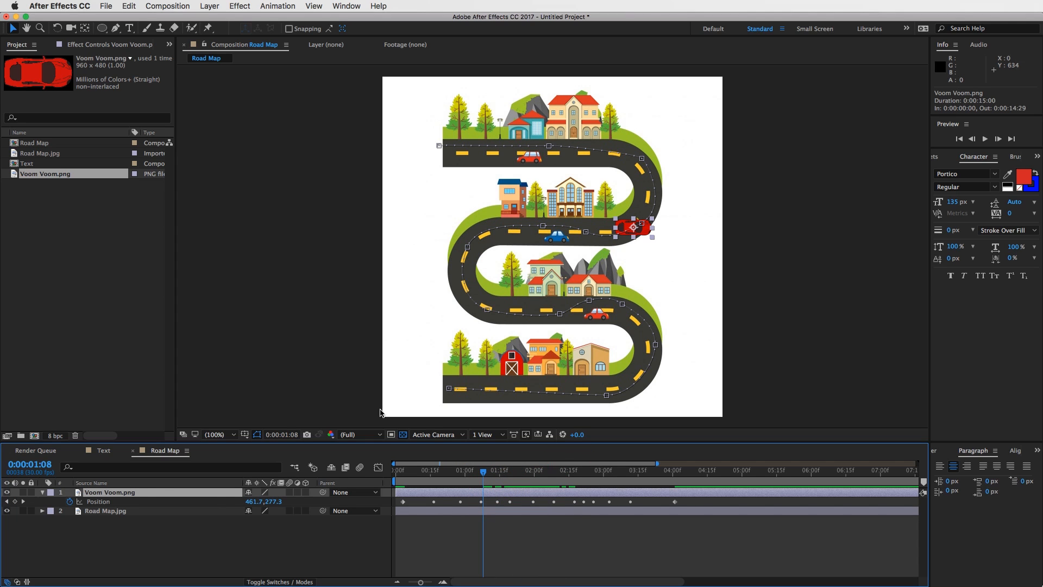
left_click(210, 6)
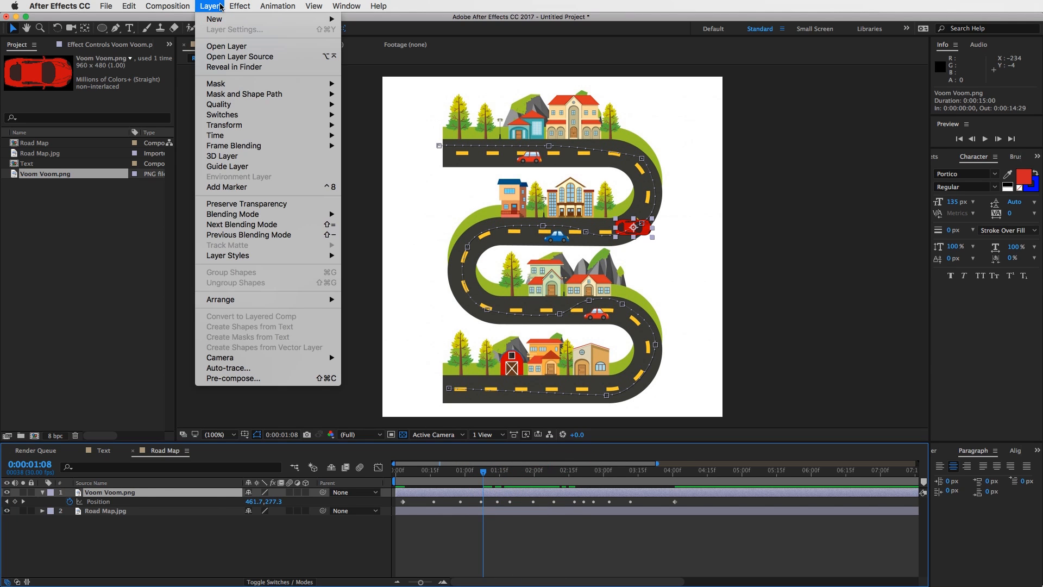
mouse_move(304, 125)
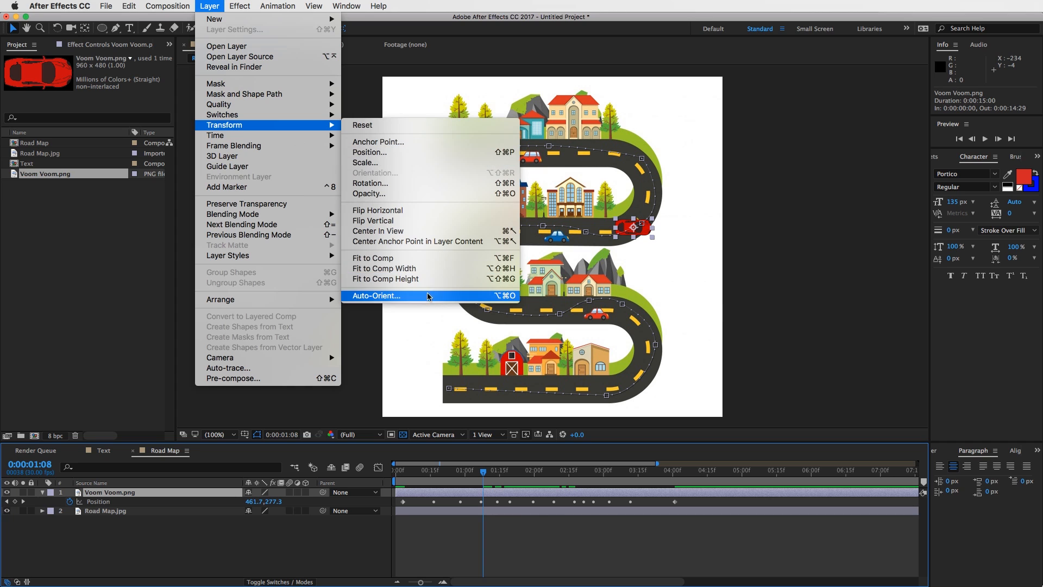
left_click(407, 296)
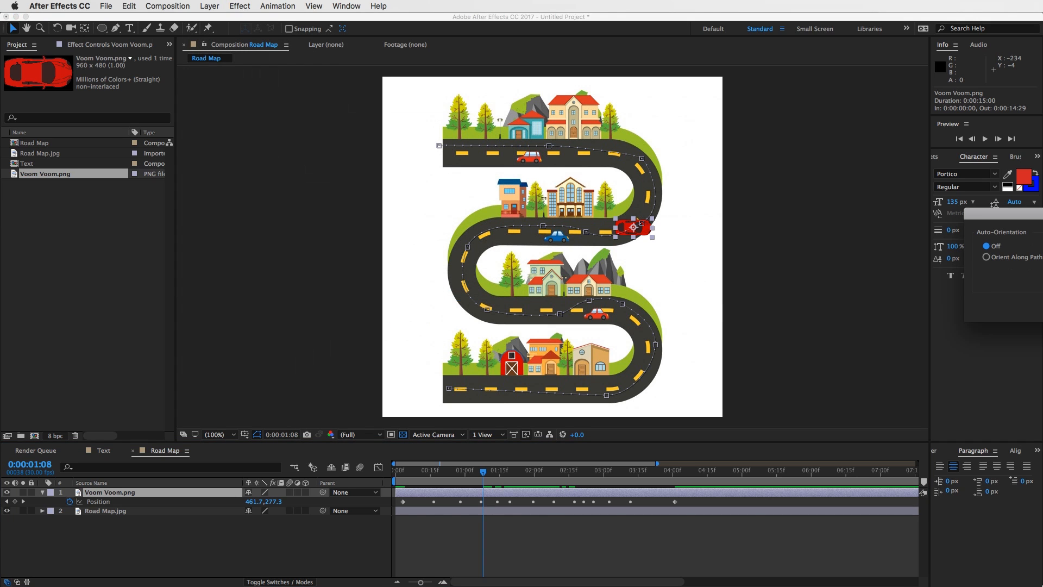
left_click_drag(1040, 213, 808, 99)
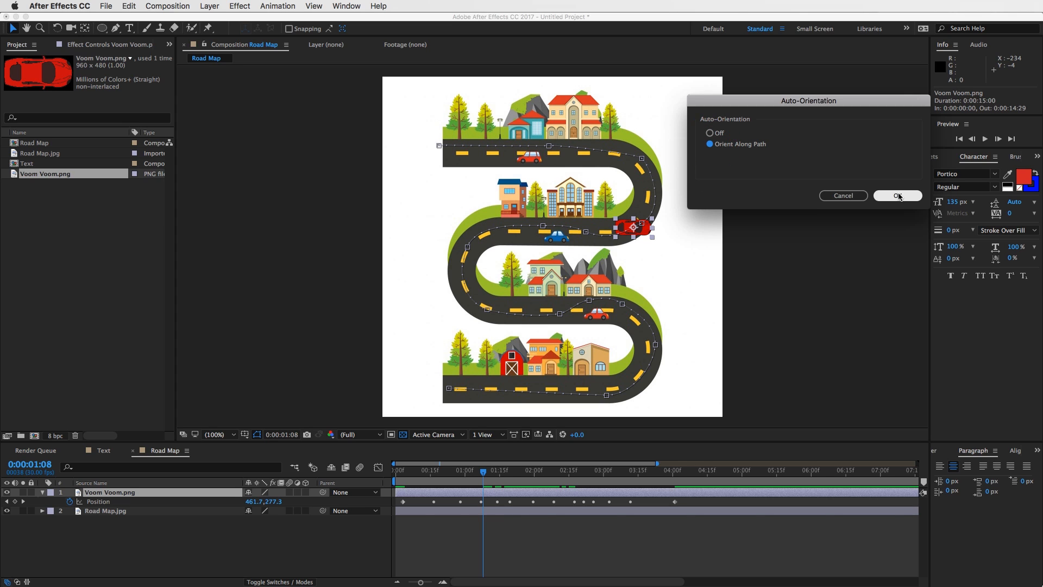
left_click(898, 197)
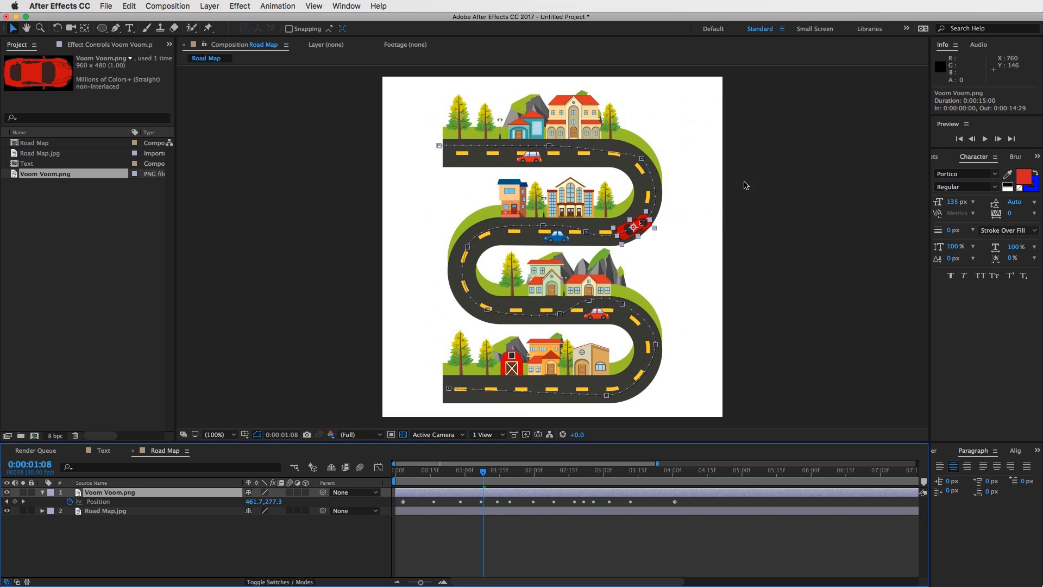
left_click(567, 522)
mouse_move(505, 474)
left_mouse_down()
mouse_move(668, 482)
mouse_move(429, 485)
mouse_move(490, 486)
left_mouse_up()
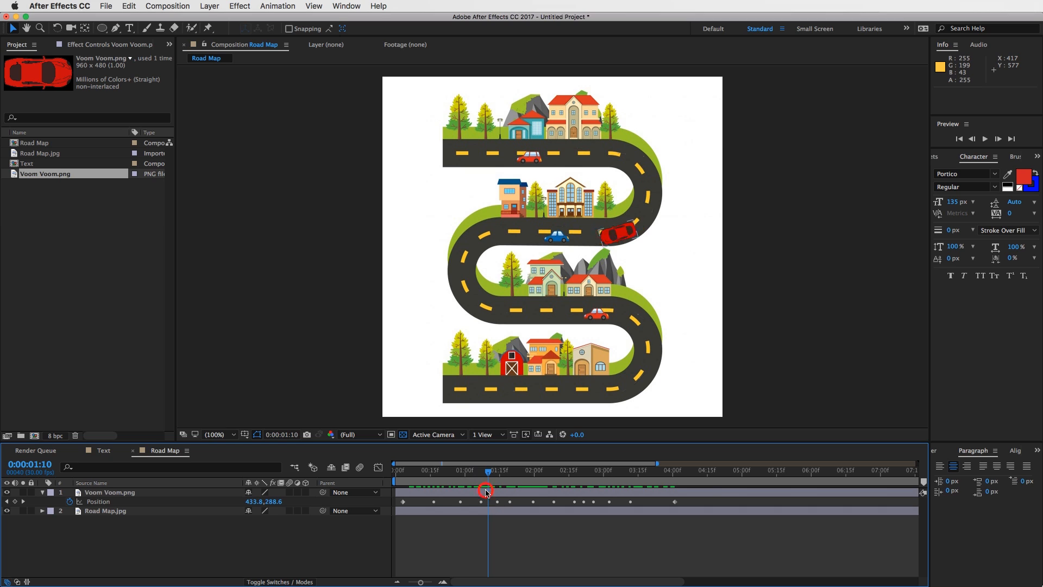
Set the car layer's rotation to 180° and scrub to 0:00:03:16 with the layer deselected
left_click(486, 492)
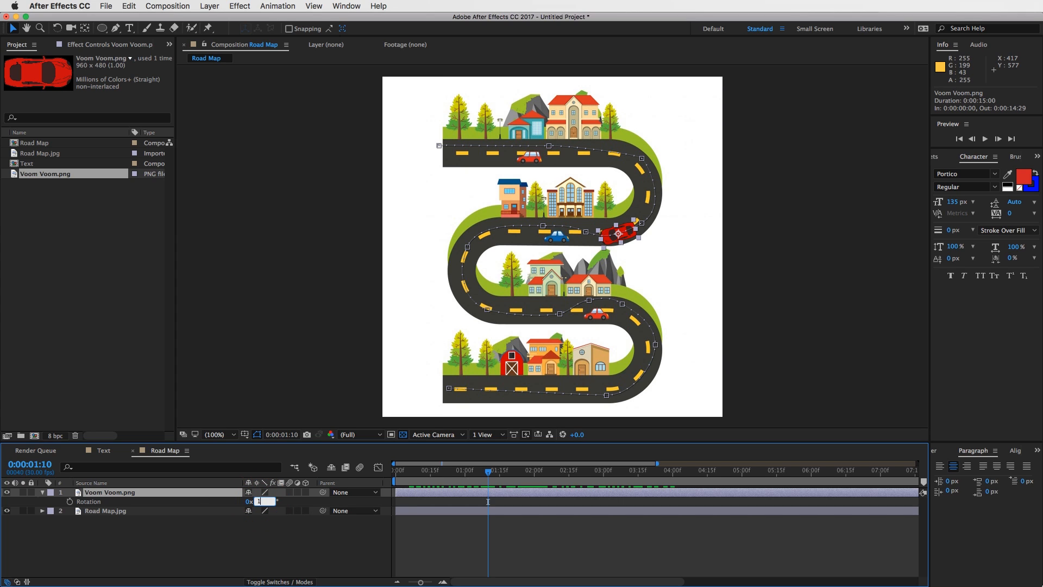
key("Return")
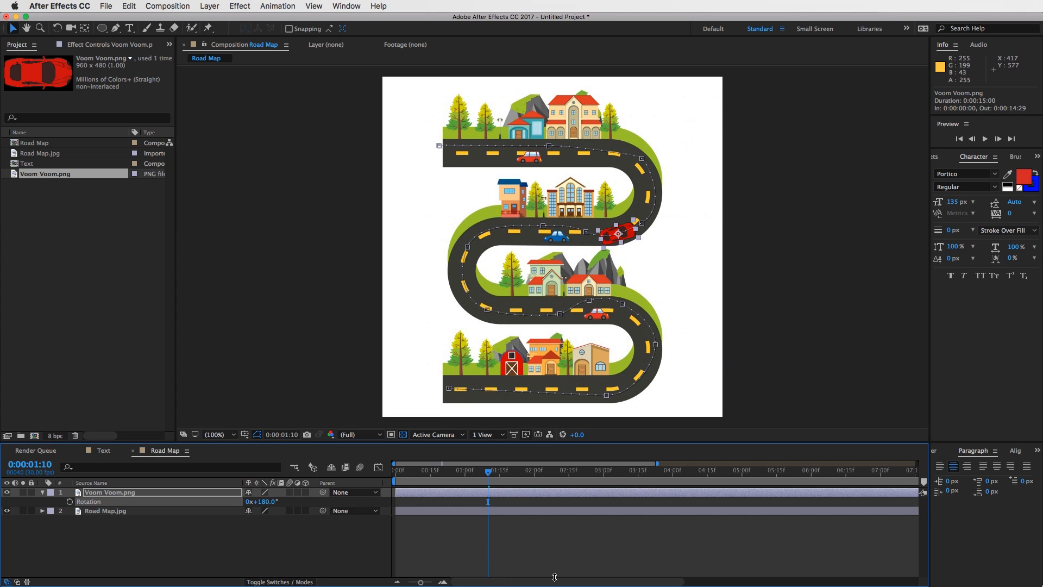
left_click(549, 536)
left_click_drag(487, 472, 641, 501)
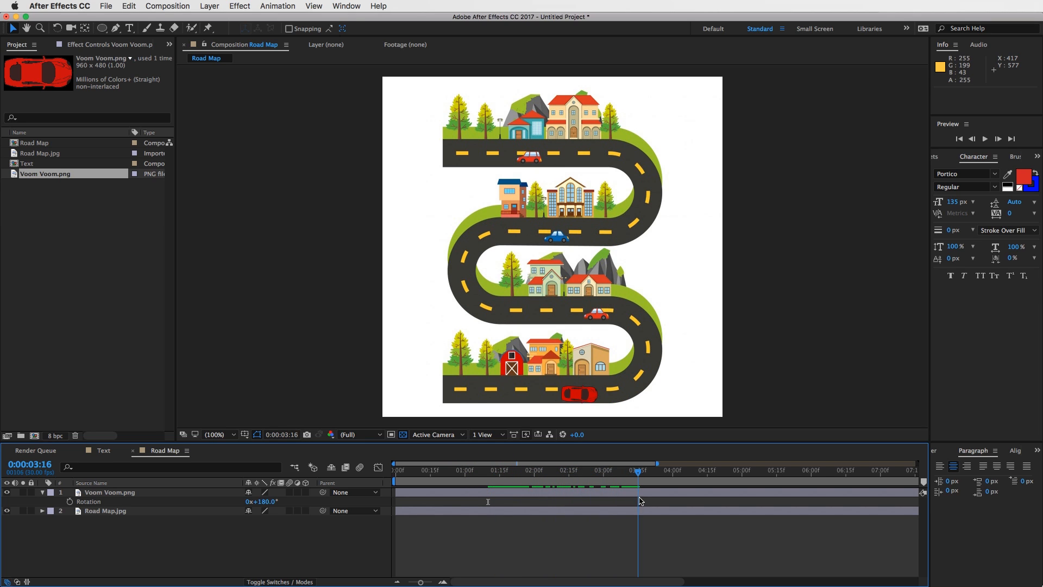
Set the car layer's rotation to 0° and scrub from 0:00:00:11 to 0:00:00:26 with the layer deselected
left_click(266, 501)
key("Return")
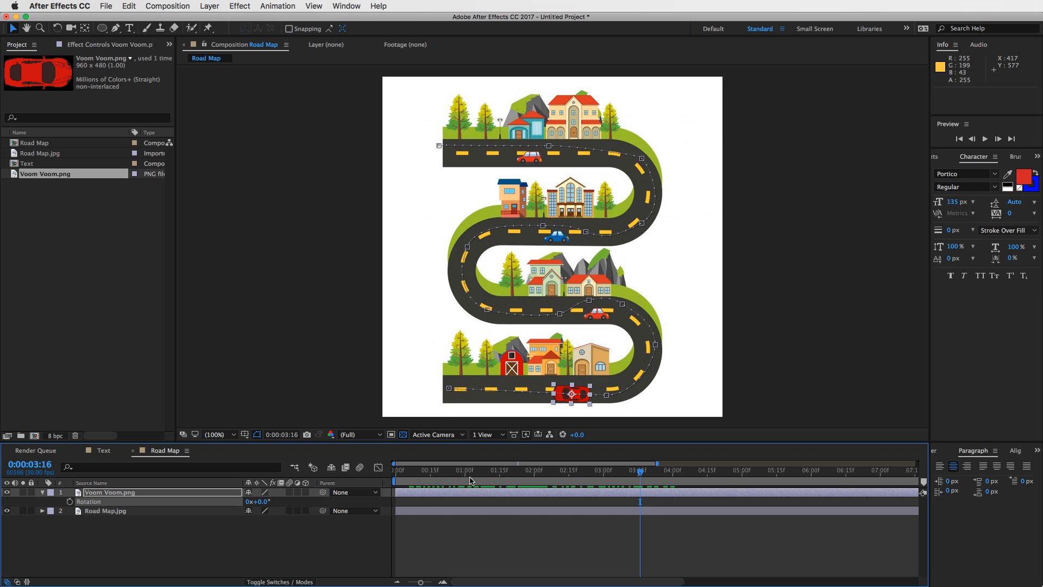
left_click_drag(466, 473, 422, 475)
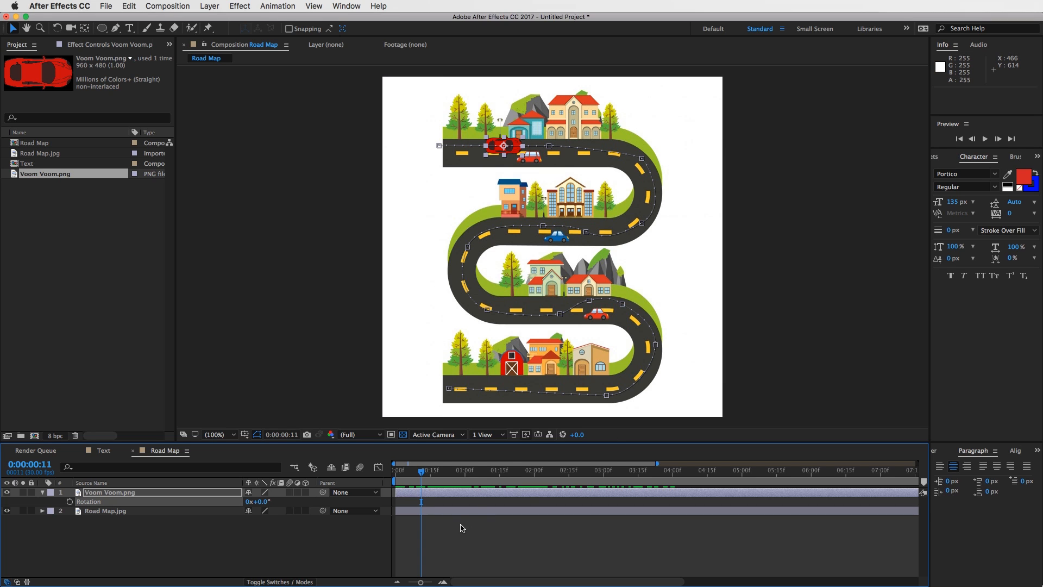
left_click(460, 526)
left_click_drag(420, 472, 456, 476)
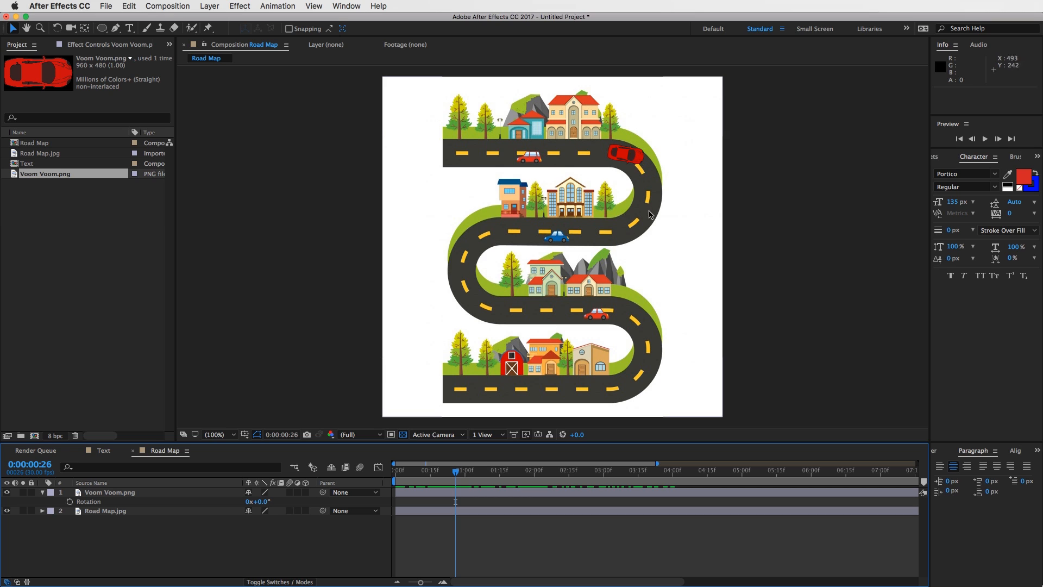
Play and scrub through the animation up to about 0:00:04:01 to check the car's orientation along the whole road
left_click_drag(457, 478, 510, 484)
key("space")
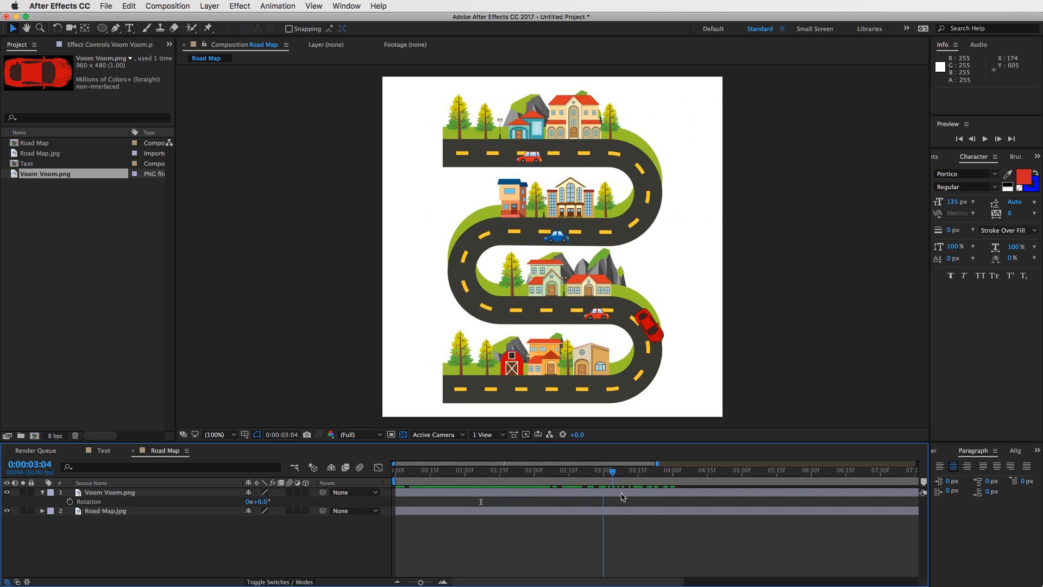
left_click_drag(611, 497, 672, 484)
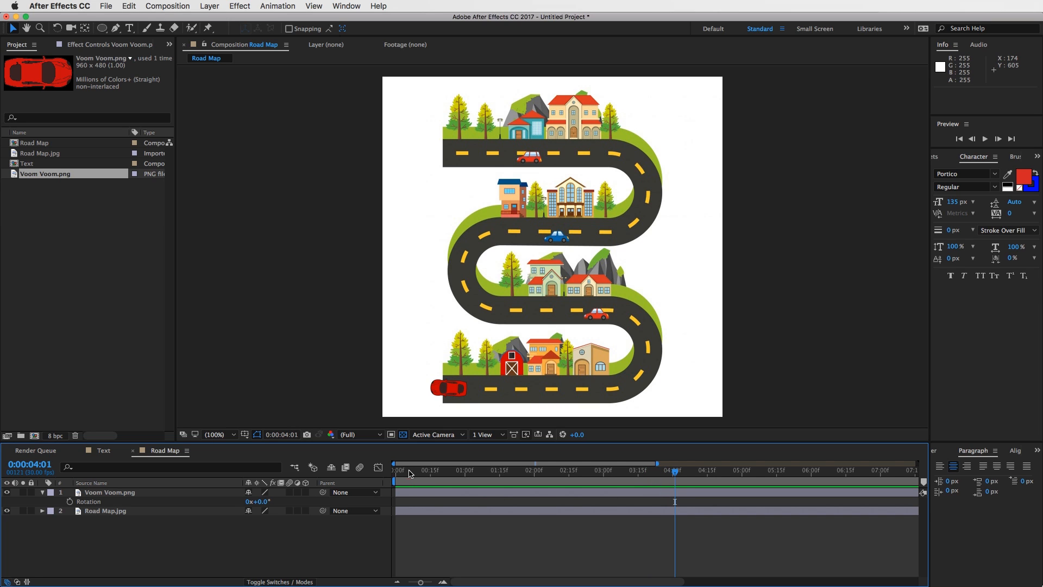
left_click_drag(400, 477, 525, 468)
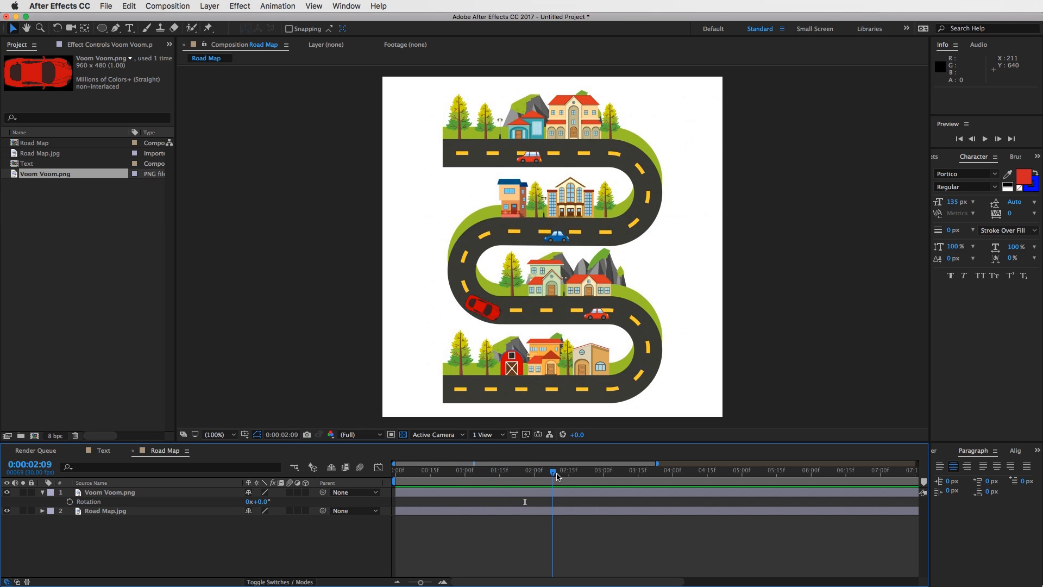
left_click_drag(563, 478, 441, 466)
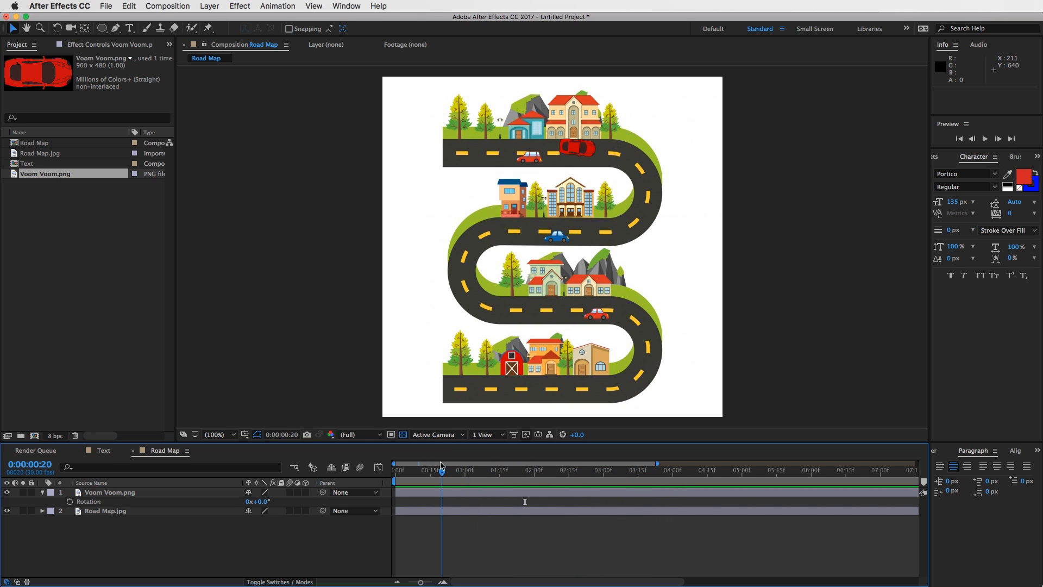